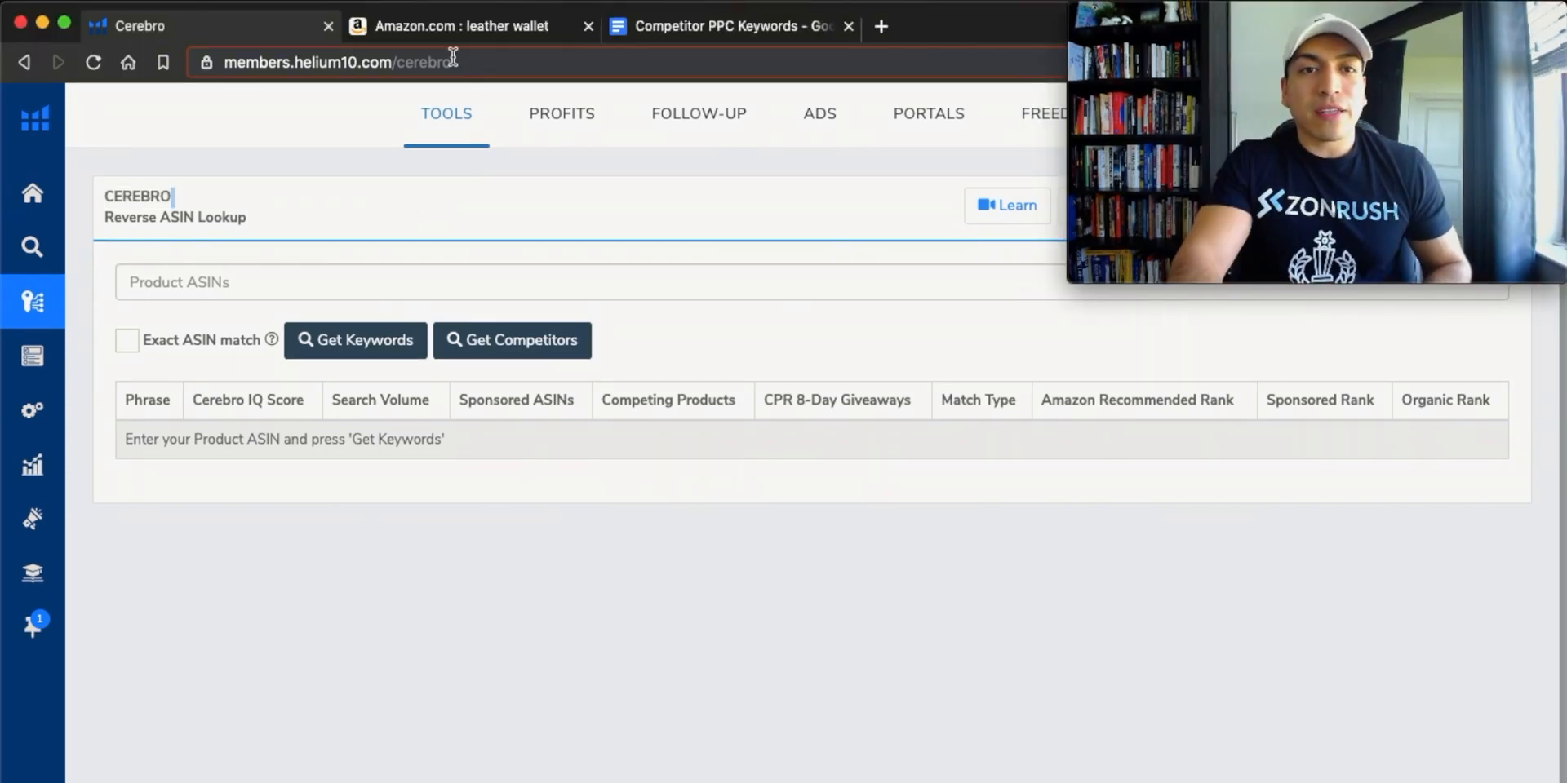
# Switch to the Amazon leather wallet results and open the Levi's Men's RFID Trifold Wallet listing.
pyautogui.click(439, 17)
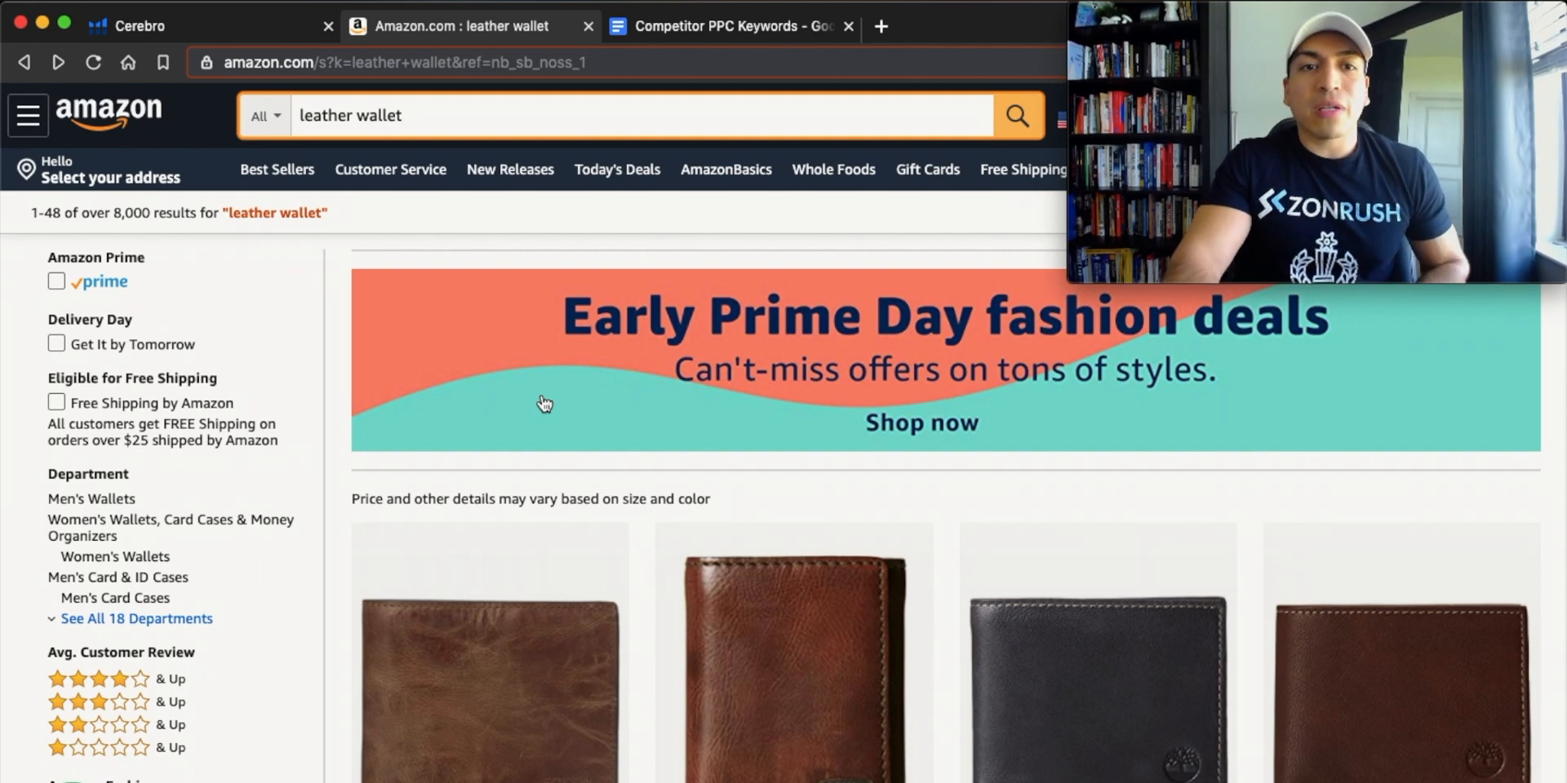
pyautogui.scroll(-2, 544, 403)
pyautogui.scroll(-5, 541, 394)
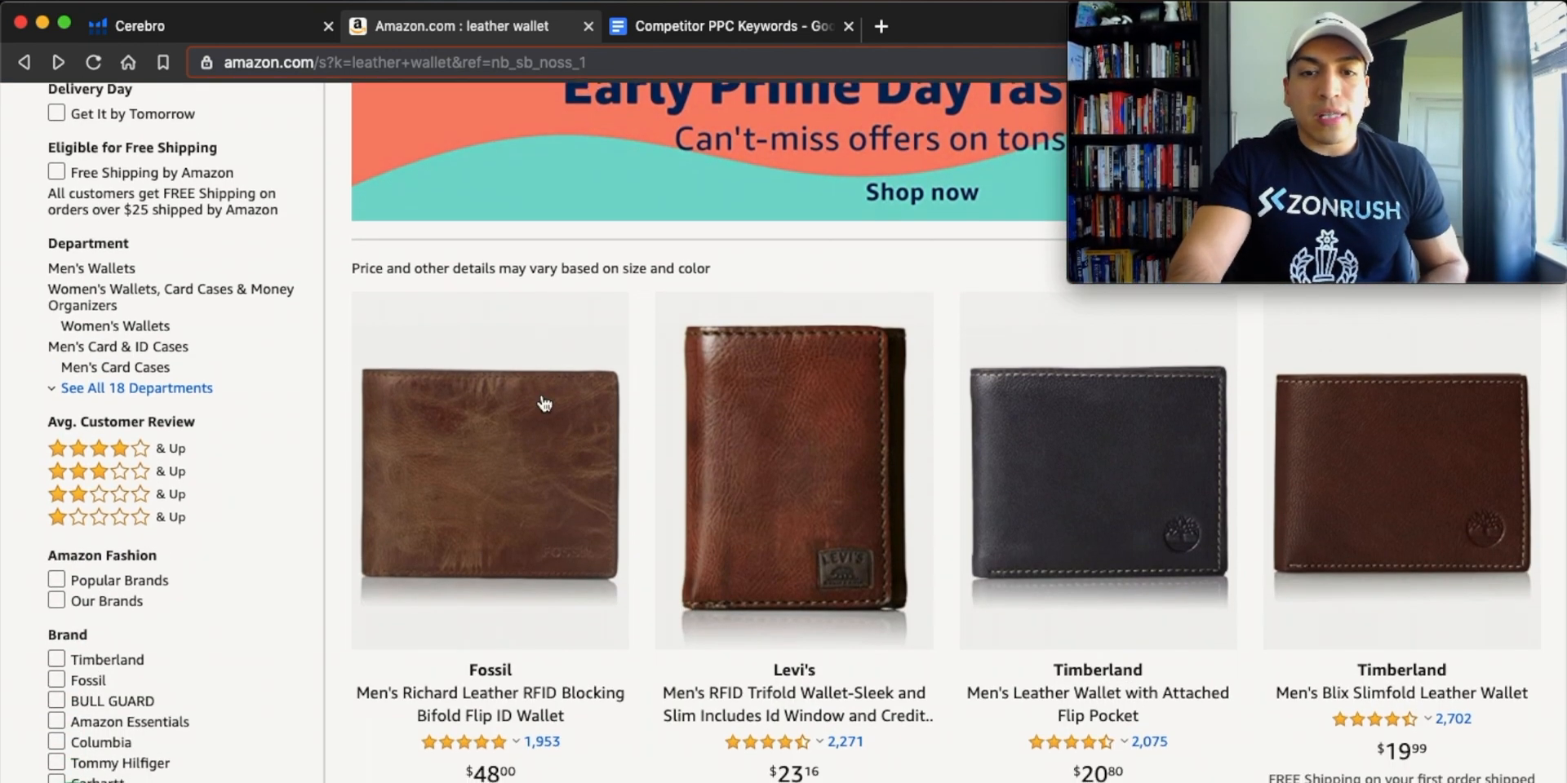
pyautogui.scroll(1, 544, 403)
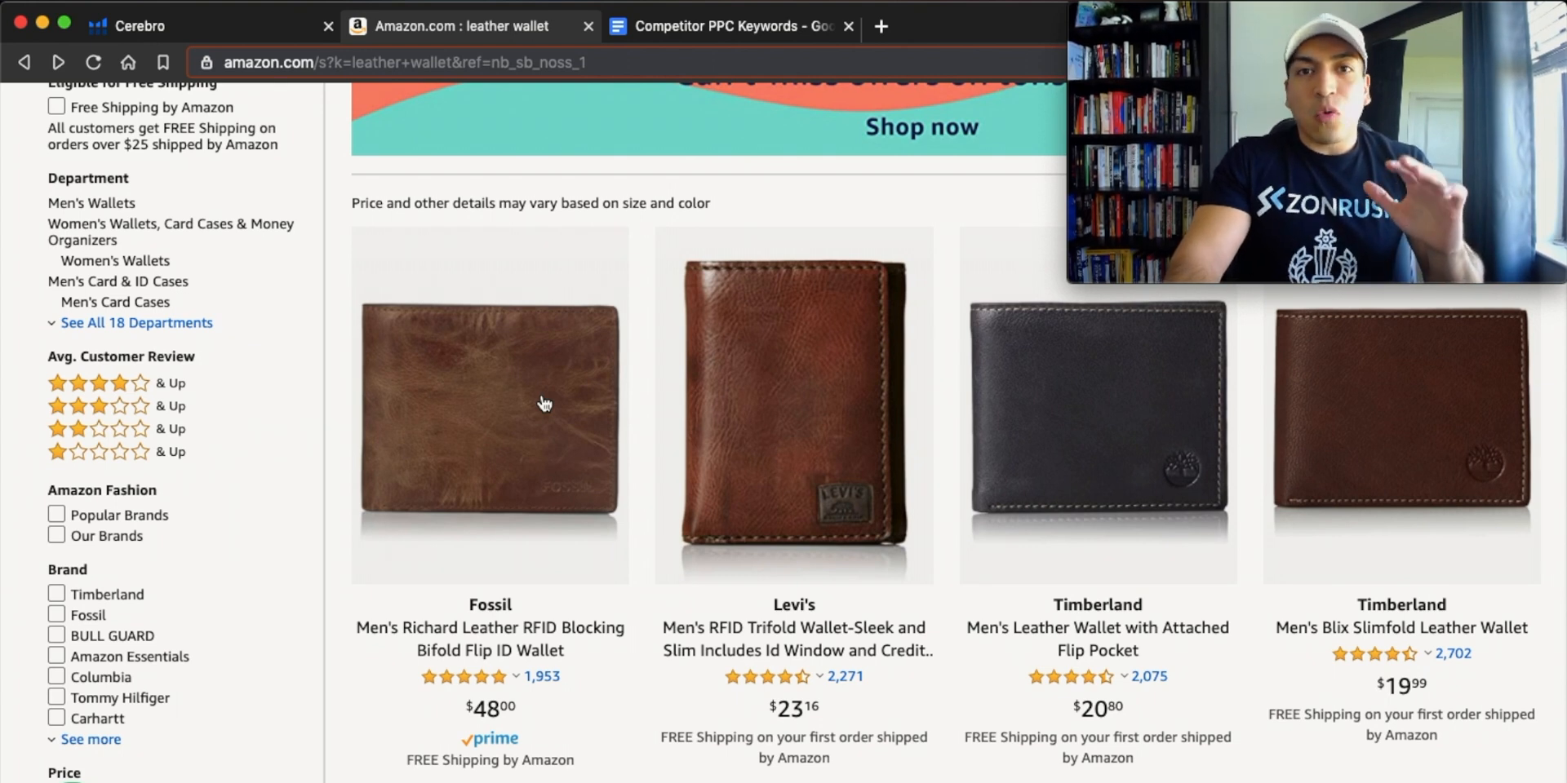
pyautogui.scroll(-1, 544, 403)
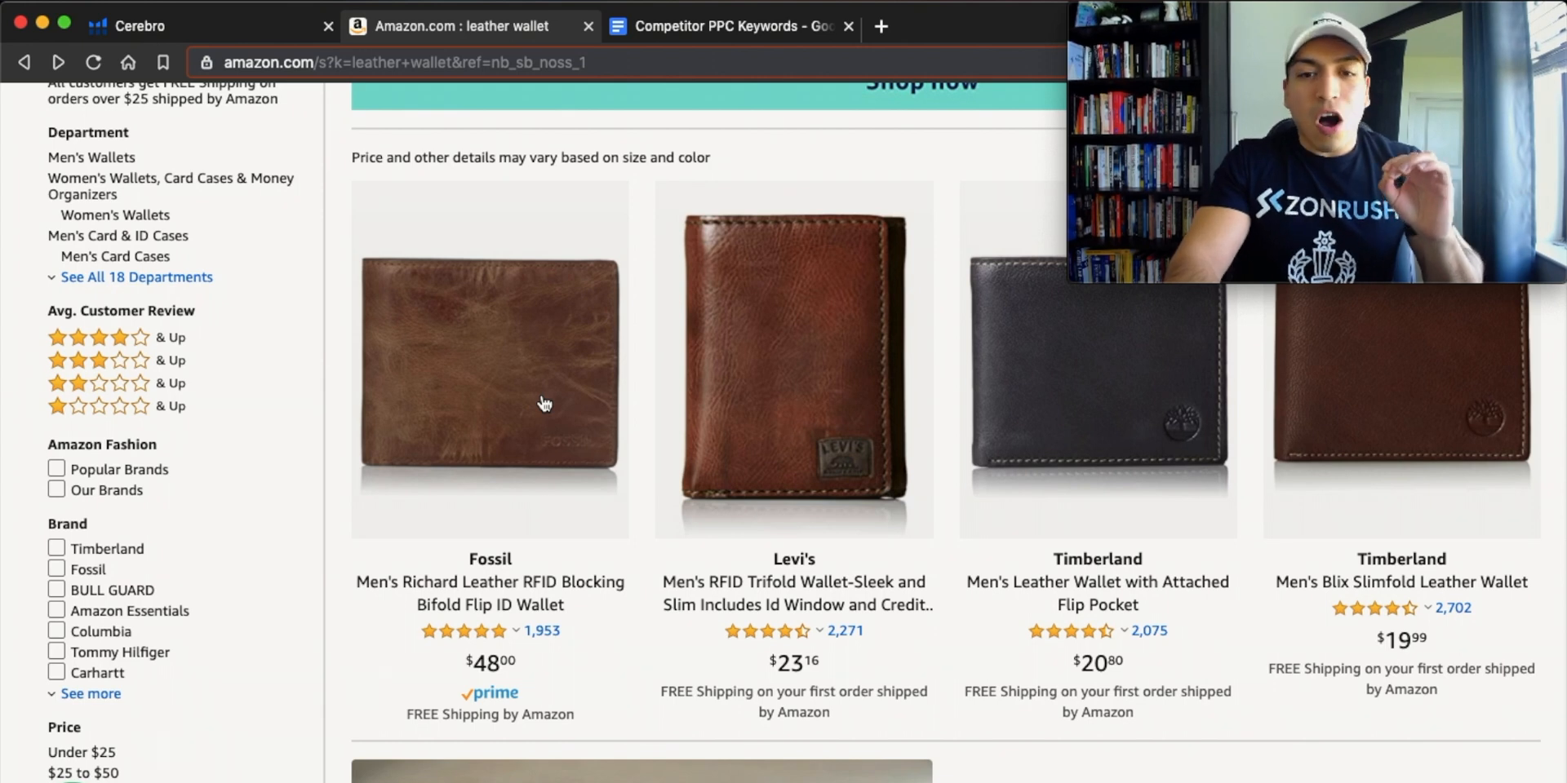
pyautogui.scroll(-1, 544, 404)
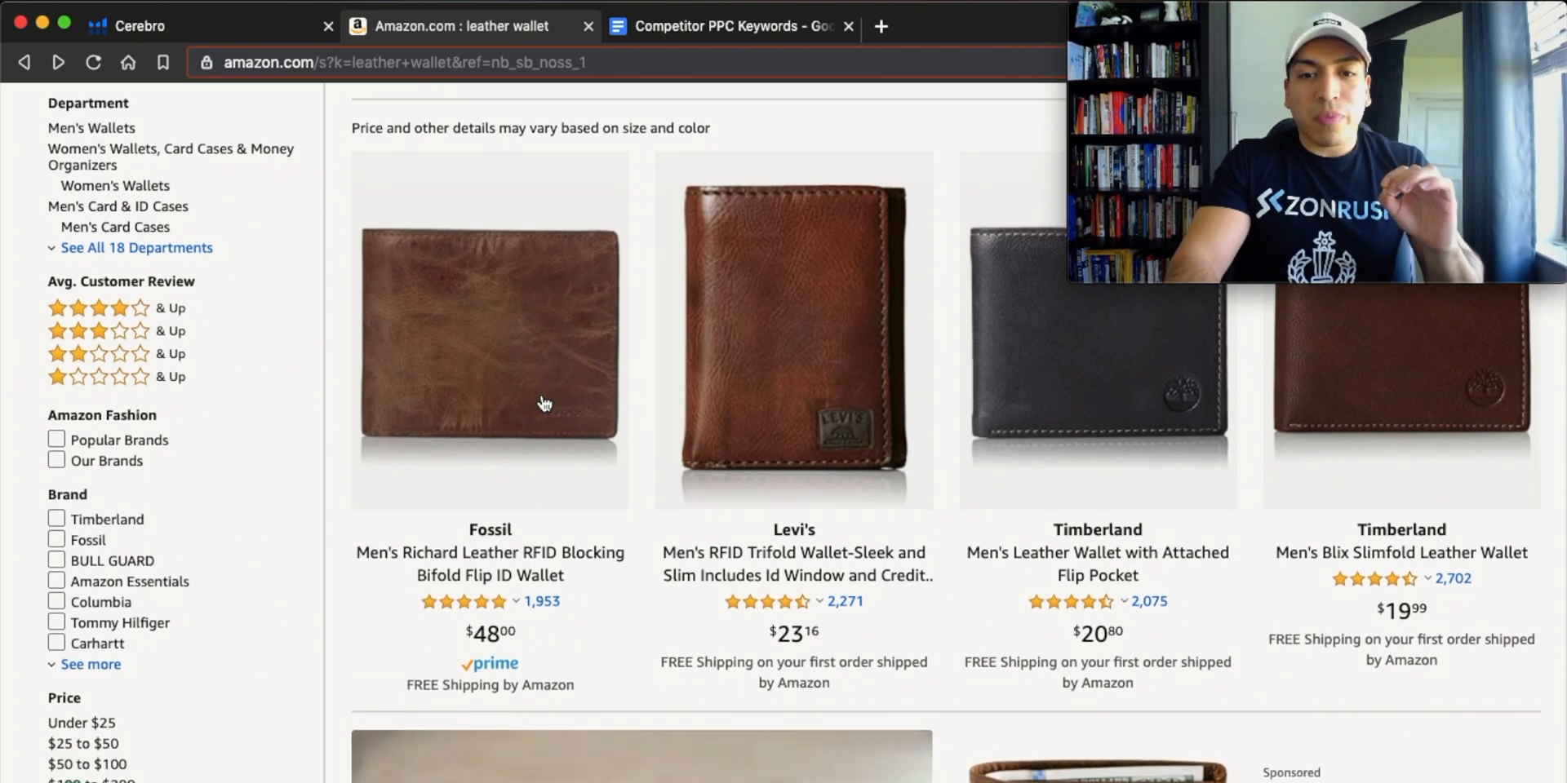
pyautogui.click(778, 395)
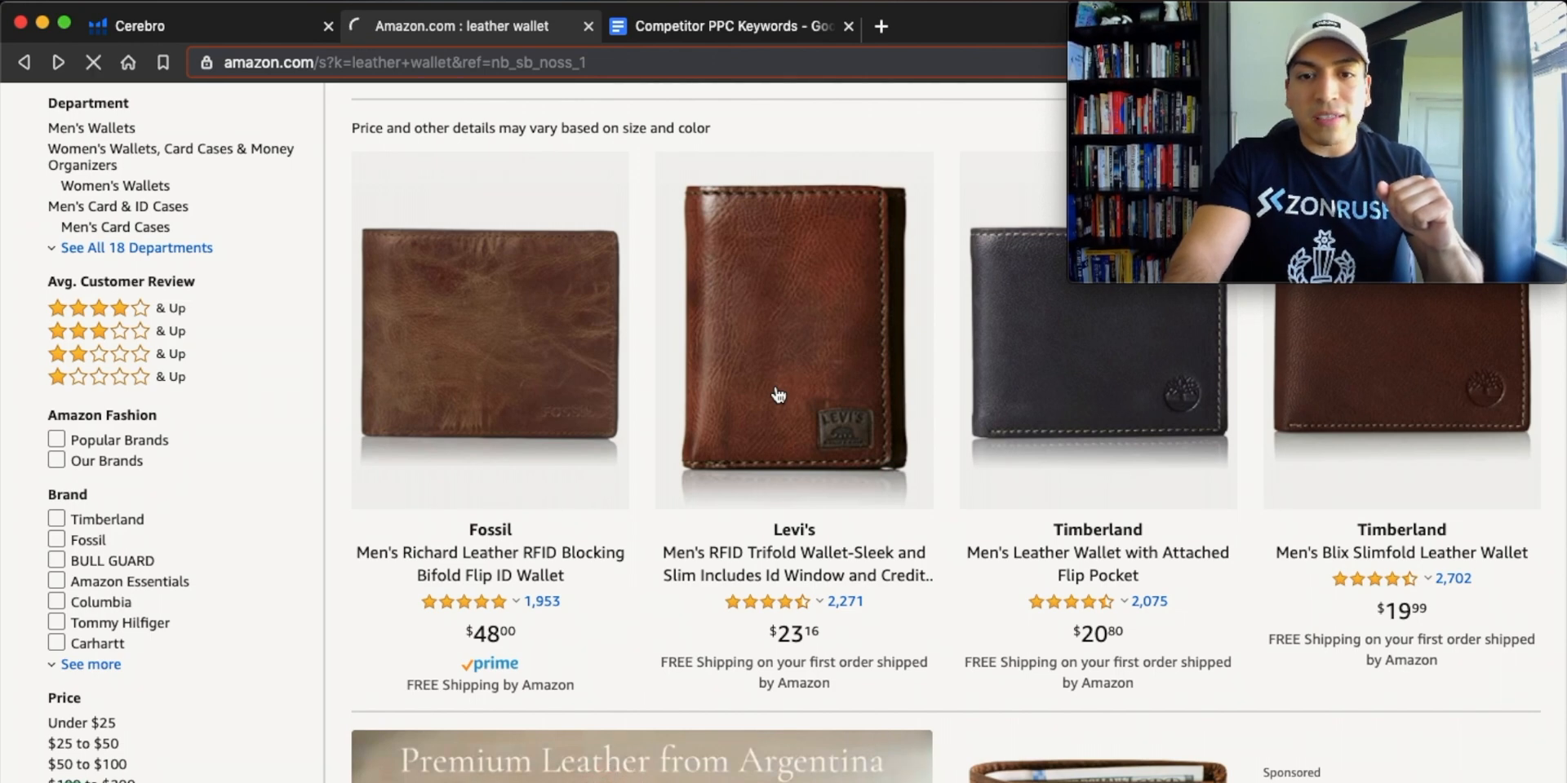
pyautogui.scroll(-1, 778, 395)
pyautogui.scroll(1, 777, 395)
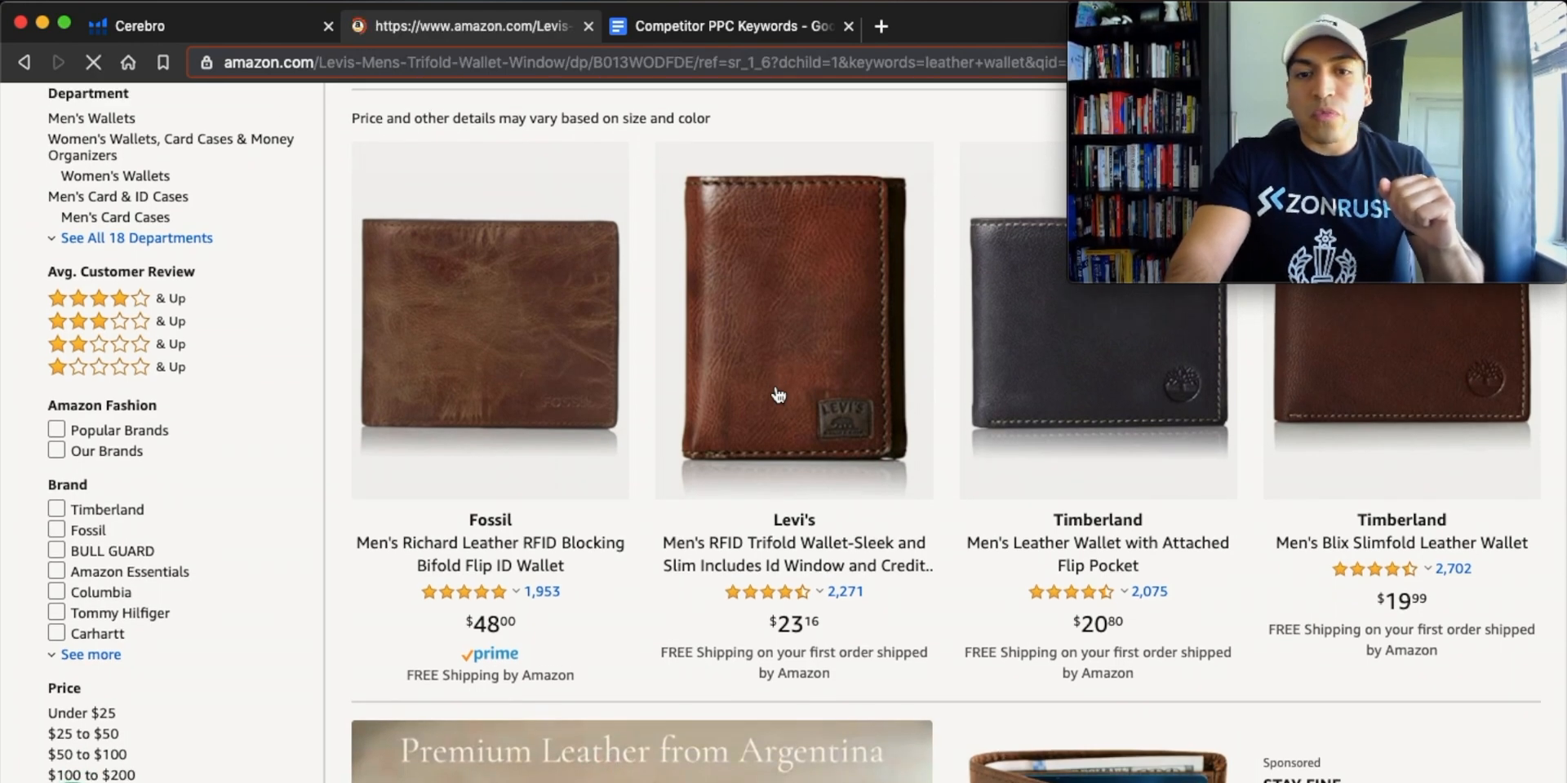
pyautogui.scroll(-2, 771, 395)
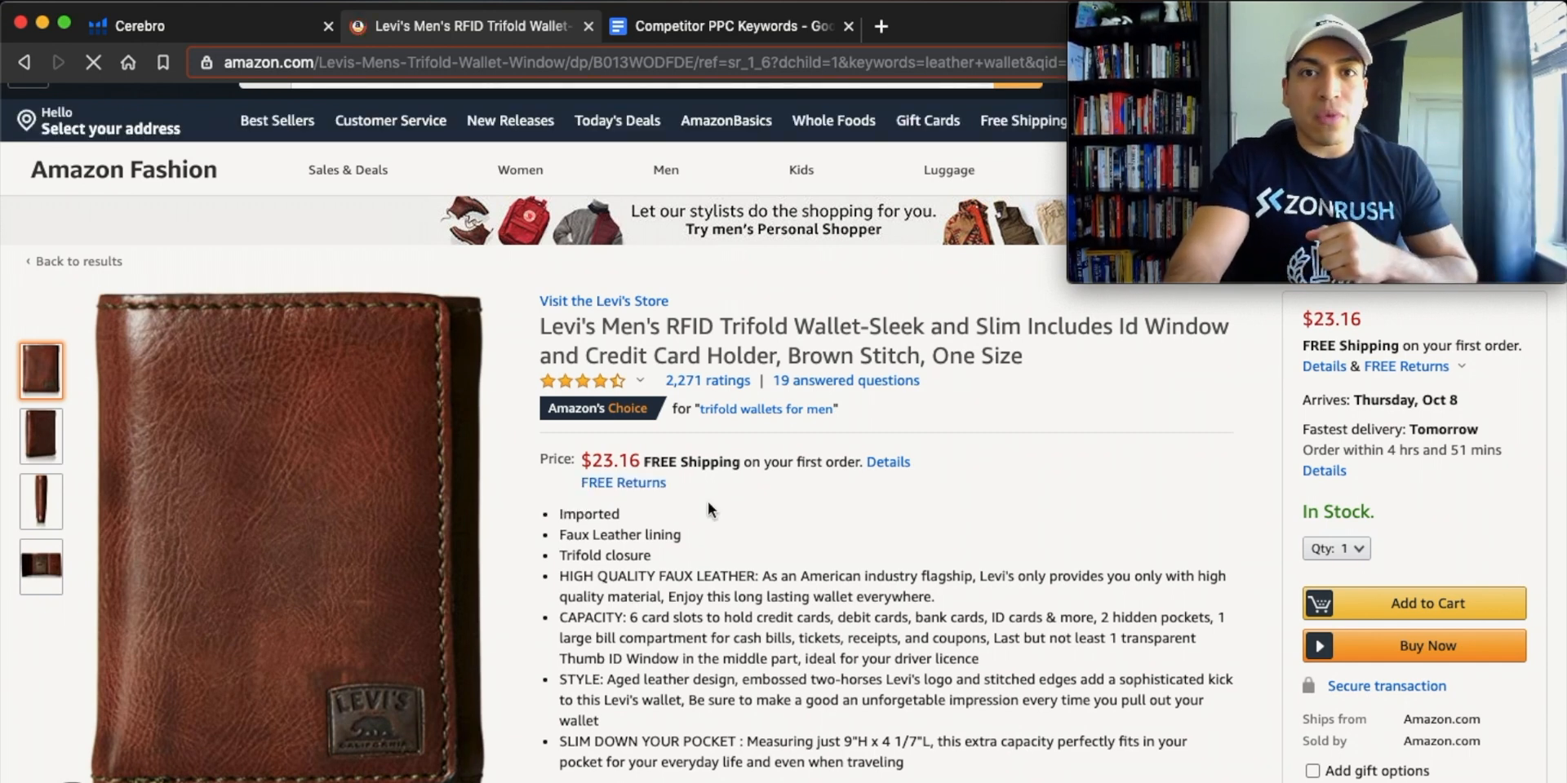
# Copy the ASIN B013WODFDE from the Levi's wallet's product details.
pyautogui.scroll(-15, 707, 503)
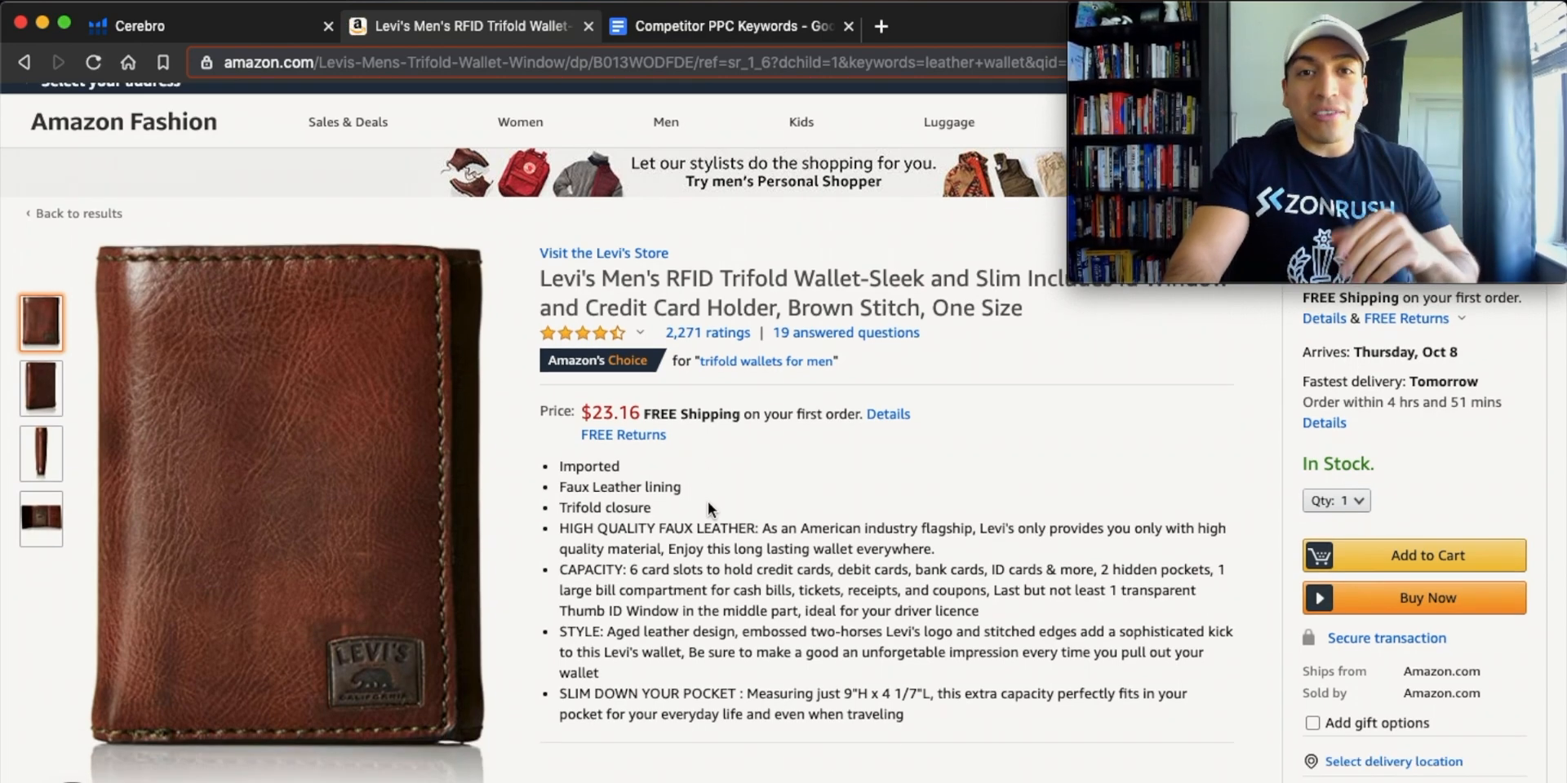
pyautogui.scroll(-15, 709, 507)
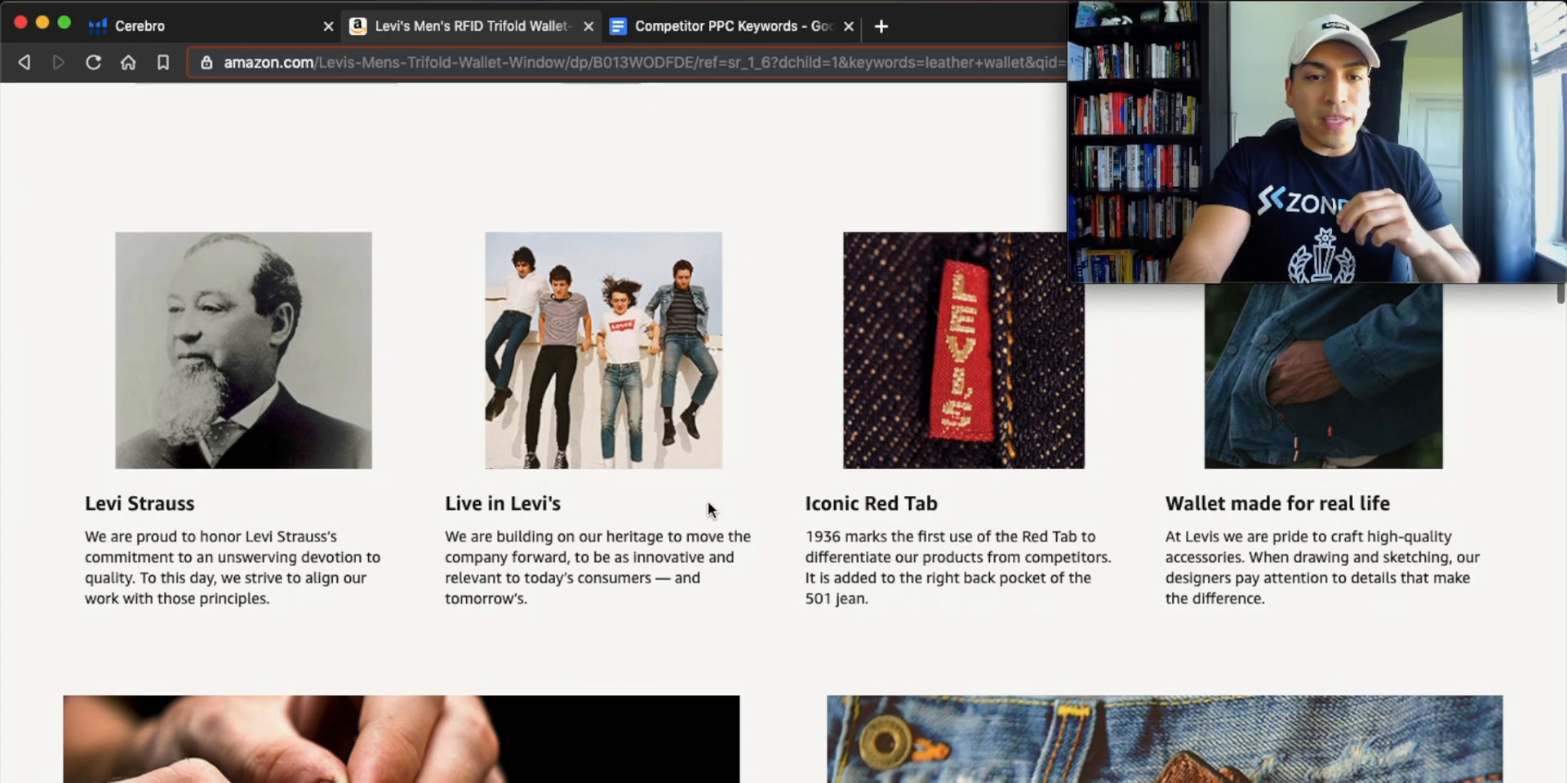
pyautogui.scroll(-10, 707, 506)
pyautogui.scroll(-10, 708, 510)
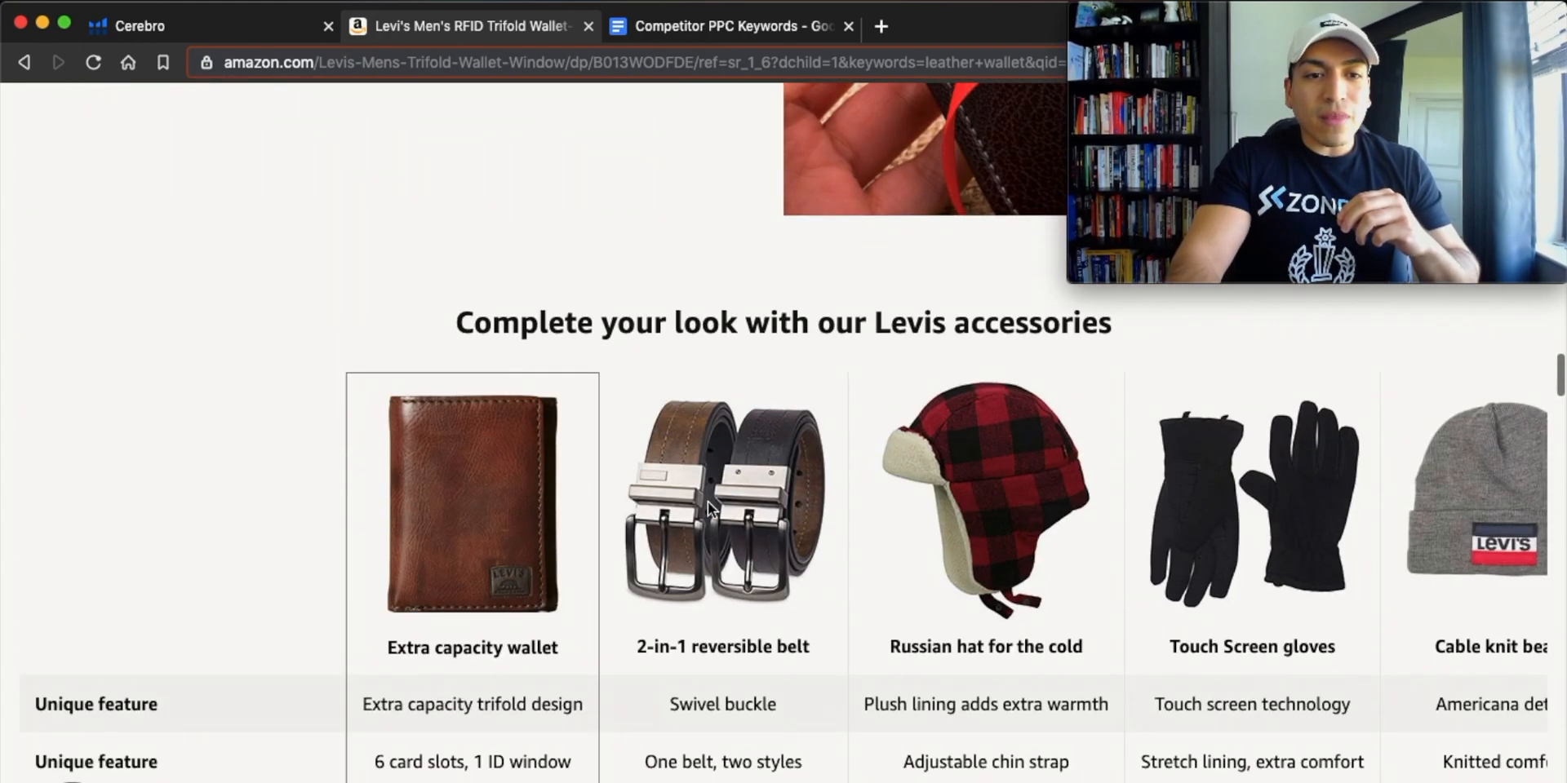
pyautogui.scroll(-5, 707, 501)
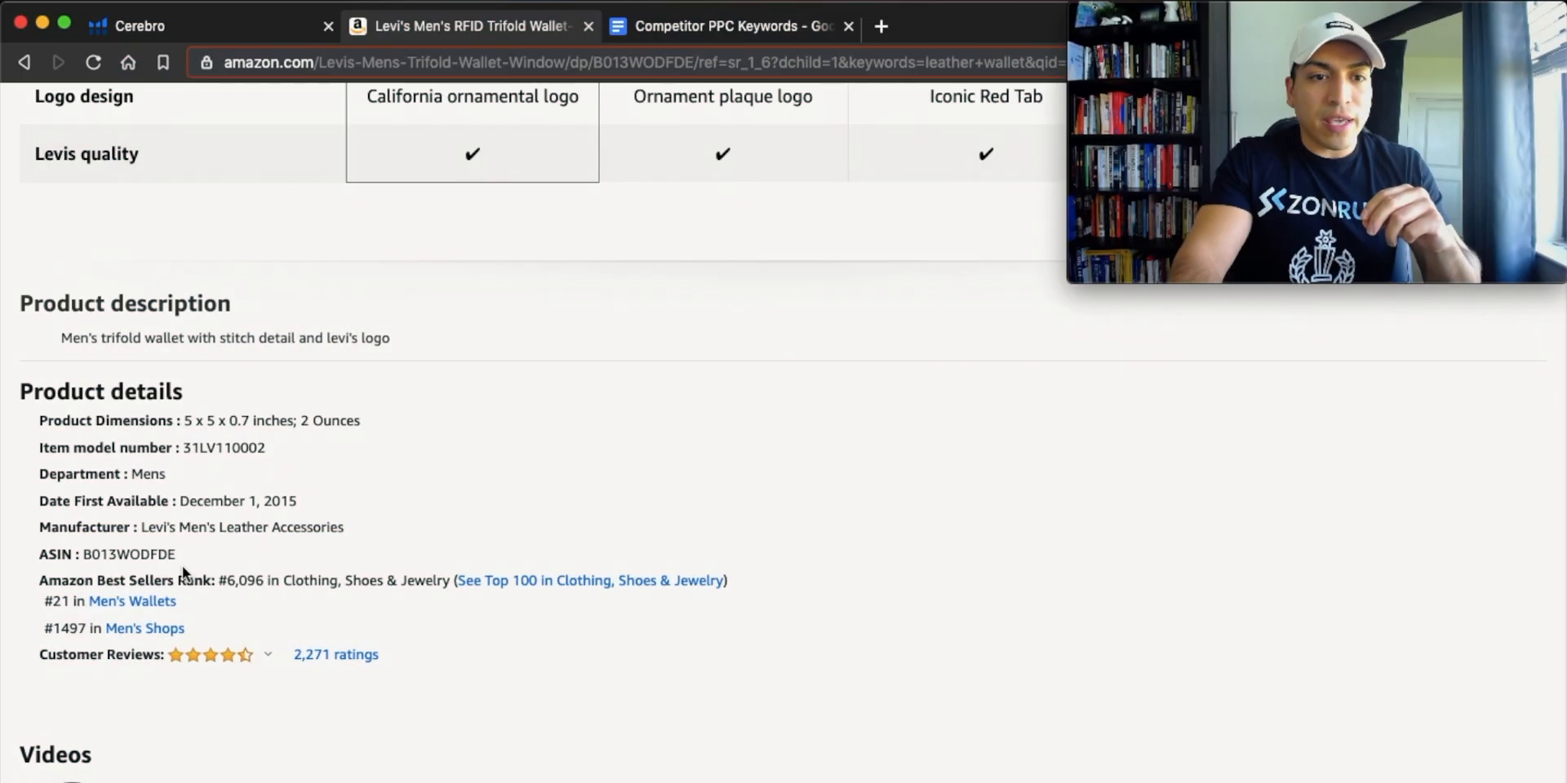
pyautogui.moveTo(82, 554); pyautogui.dragTo(204, 552)
pyautogui.press('super+c')
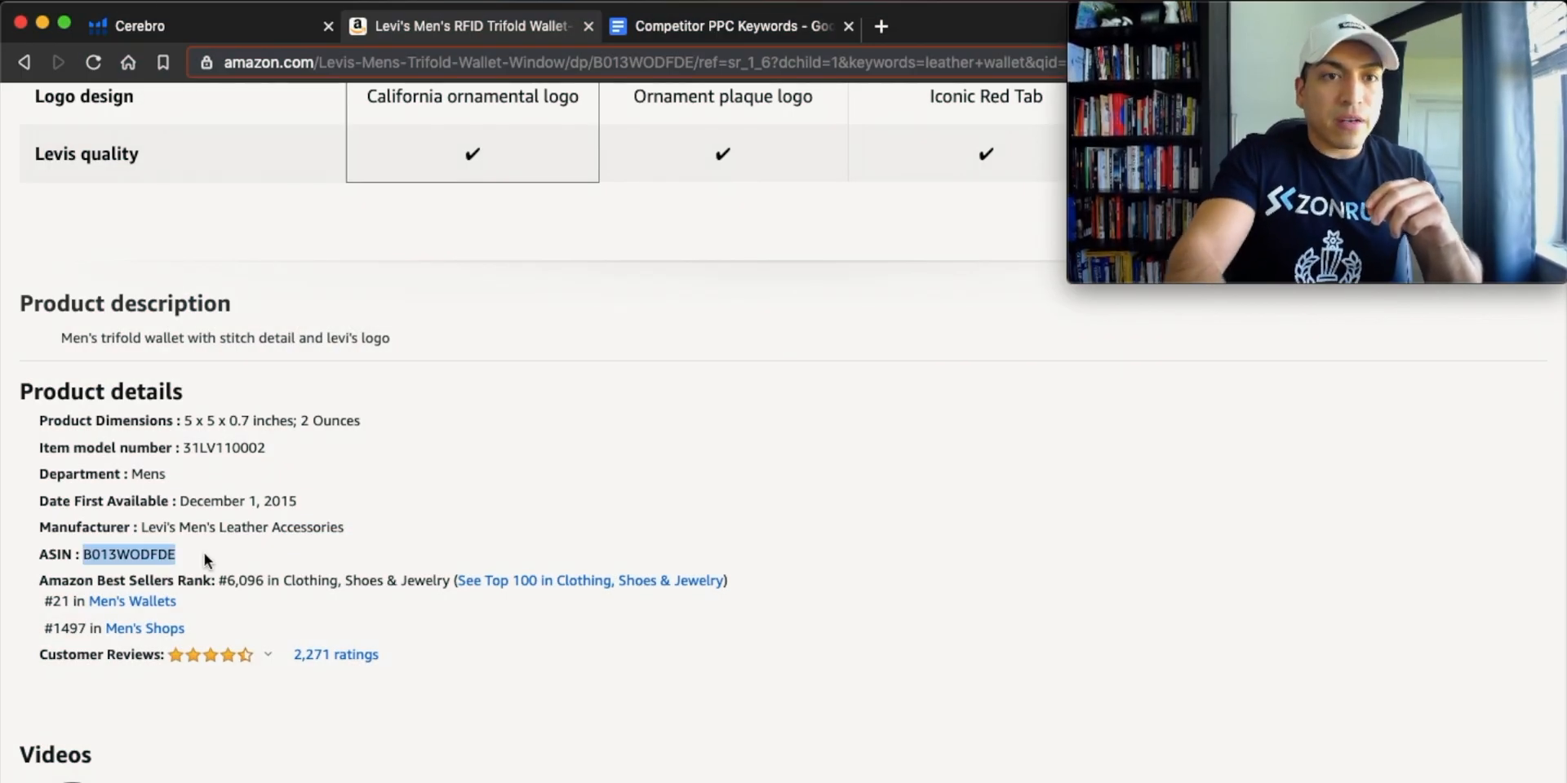
# Switch to Helium 10 Cerebro and run a new keyword search for ASIN B013WODFDE.
pyautogui.click(101, 28)
pyautogui.click(302, 292)
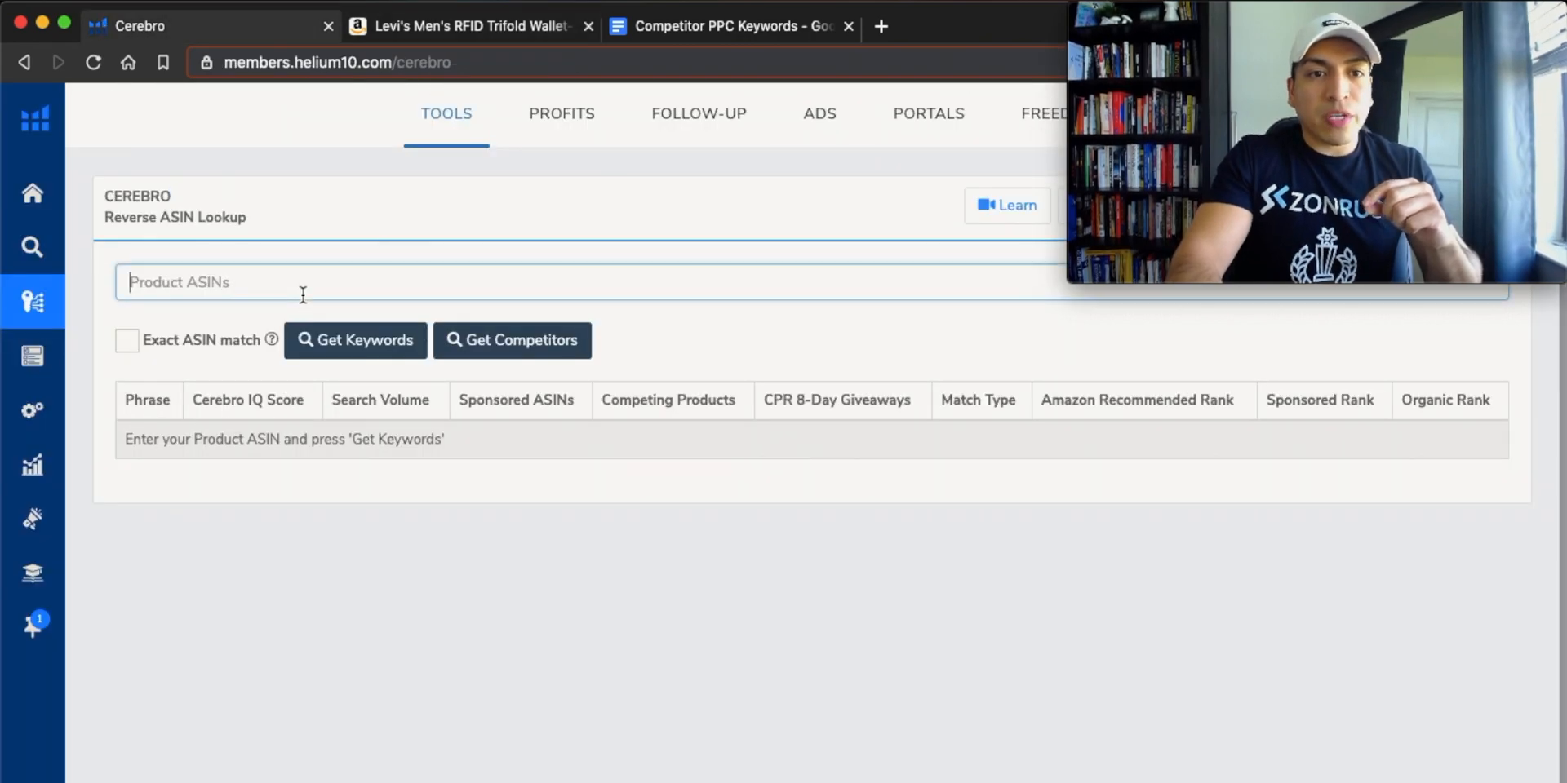
pyautogui.press('super+v')
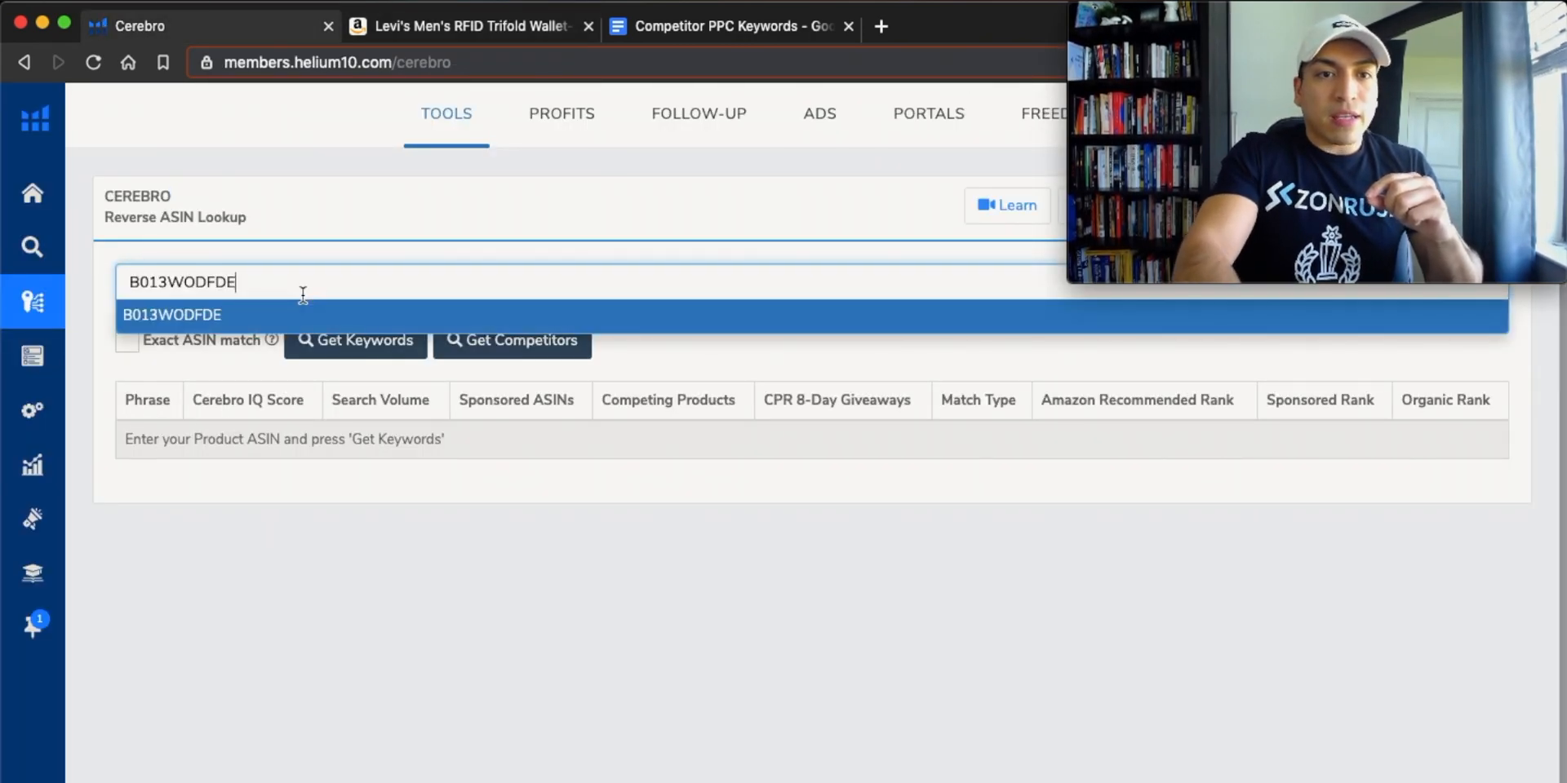
pyautogui.press('Return')
pyautogui.click(340, 341)
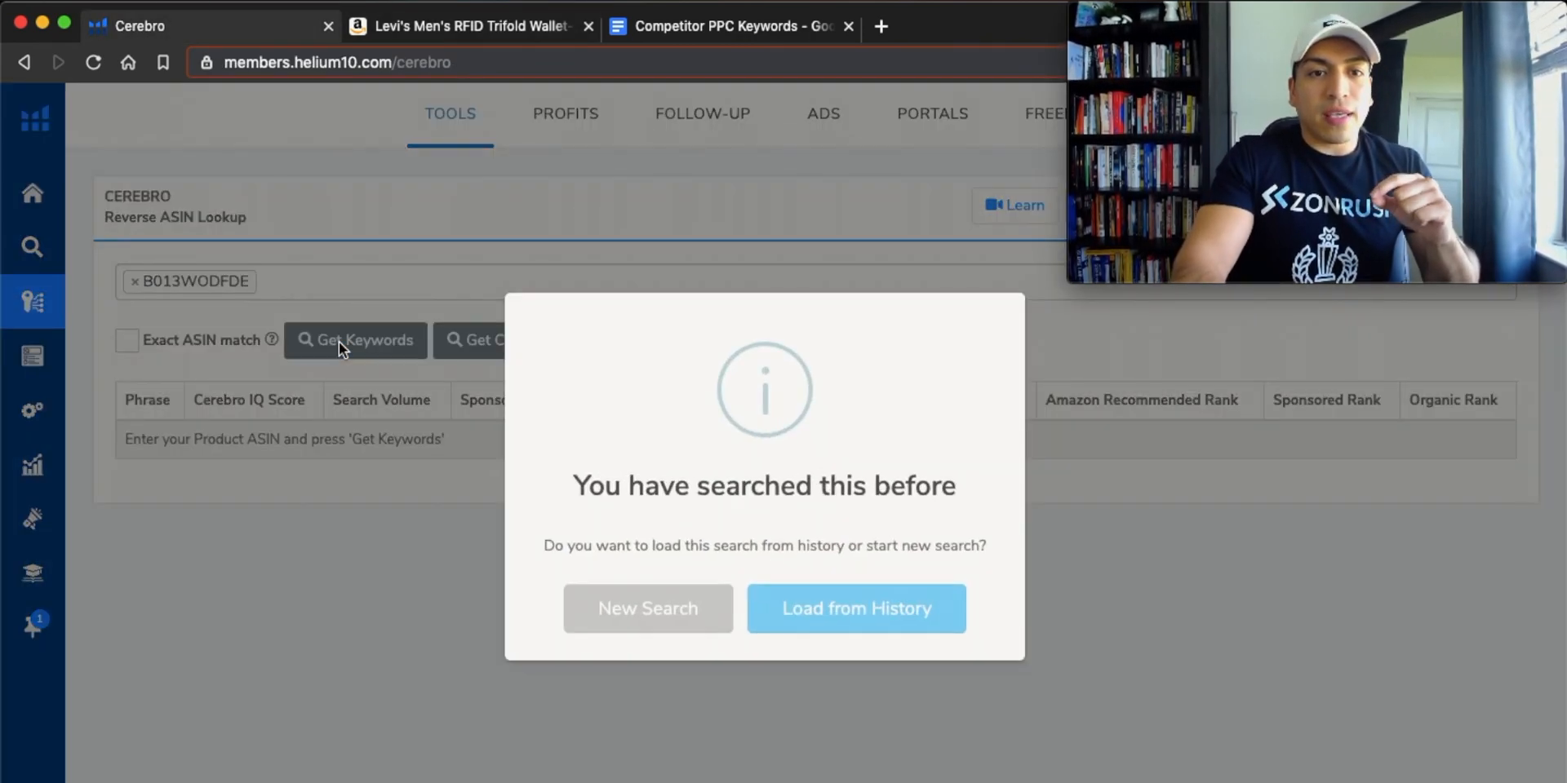
pyautogui.click(688, 611)
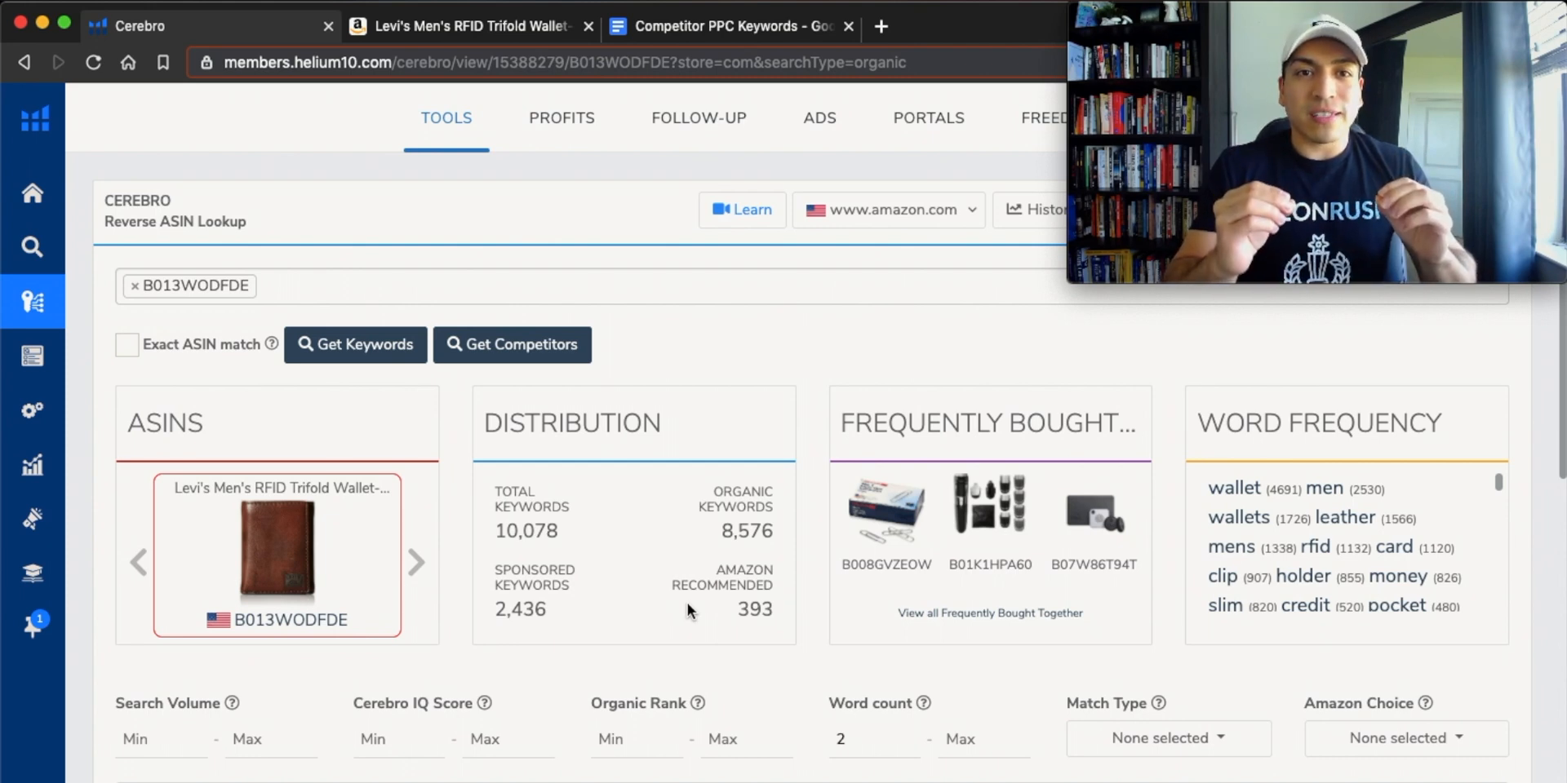
# Filter the Cerebro keywords to a search volume between 500 and 2500.
pyautogui.scroll(-3, 687, 604)
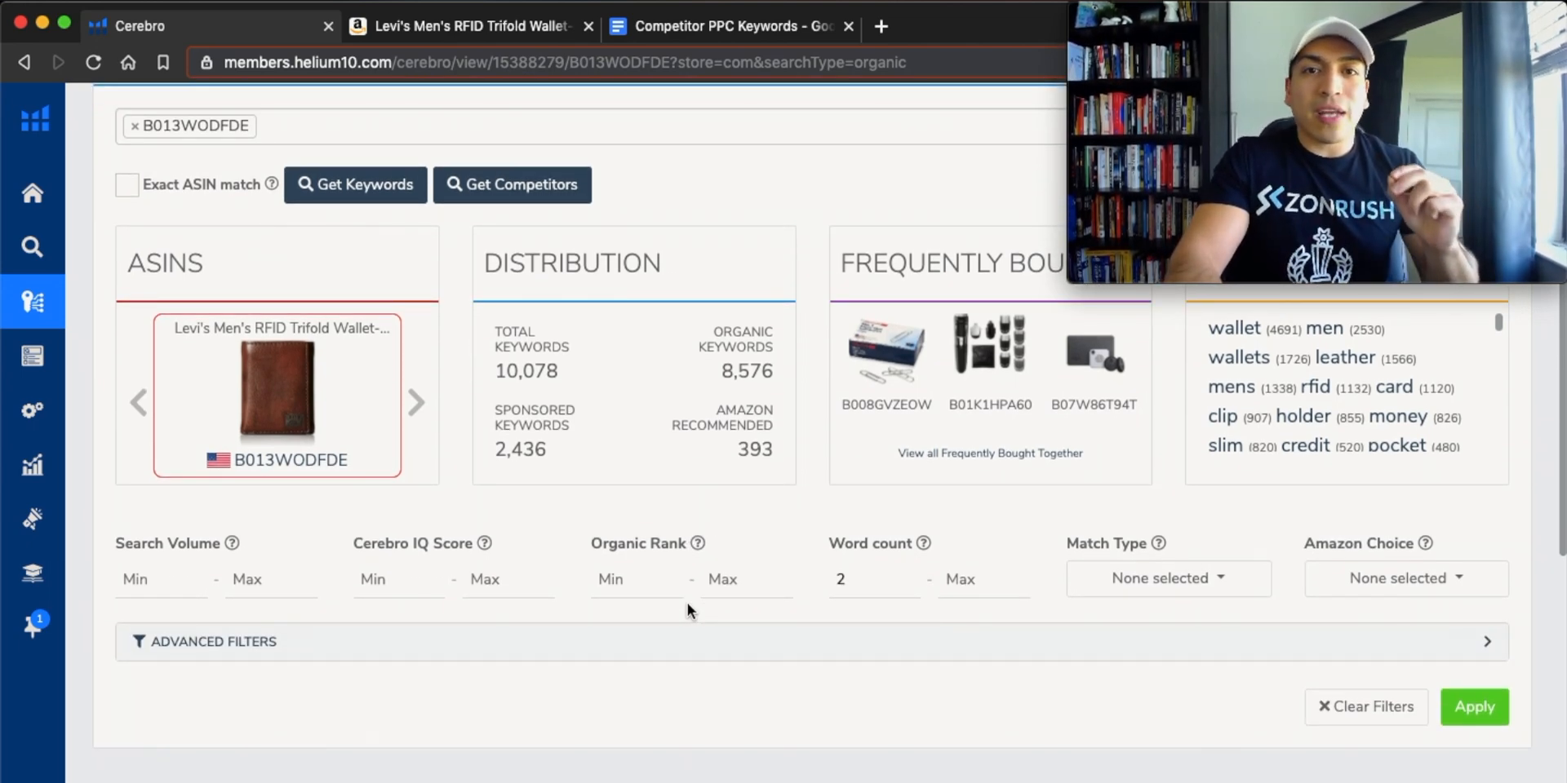
pyautogui.scroll(-2, 731, 127)
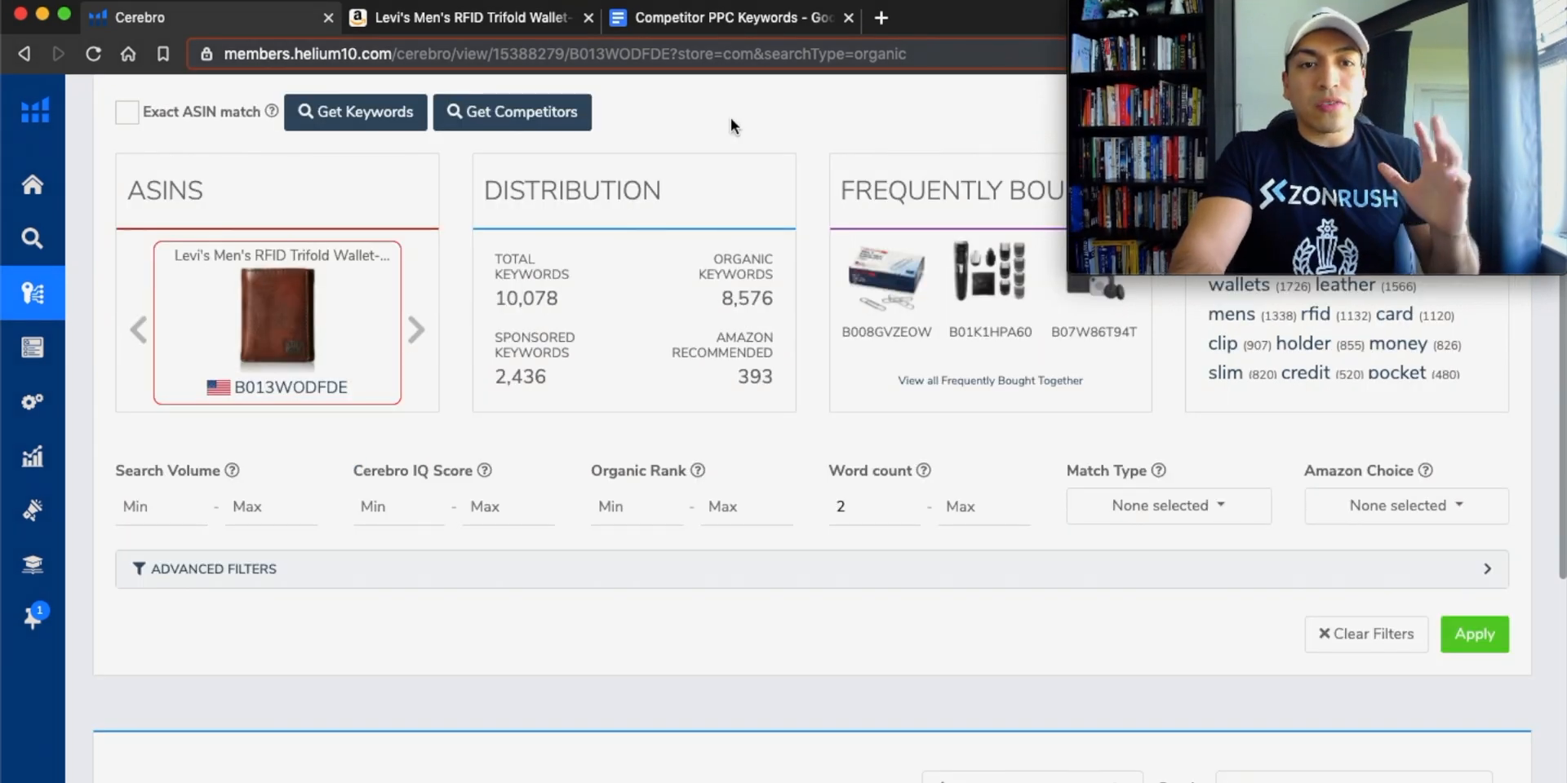
pyautogui.scroll(-3, 732, 123)
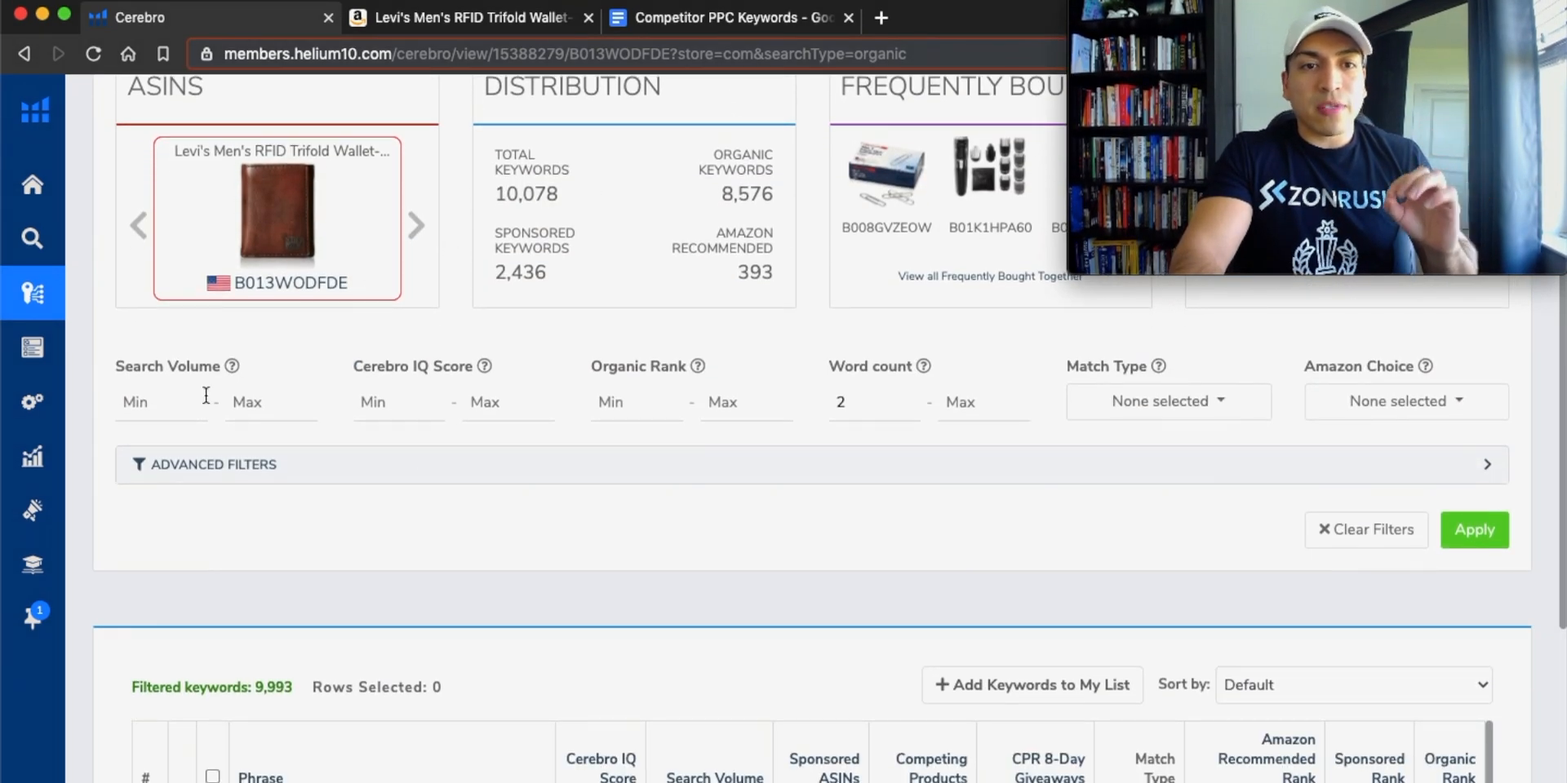
pyautogui.click(154, 403)
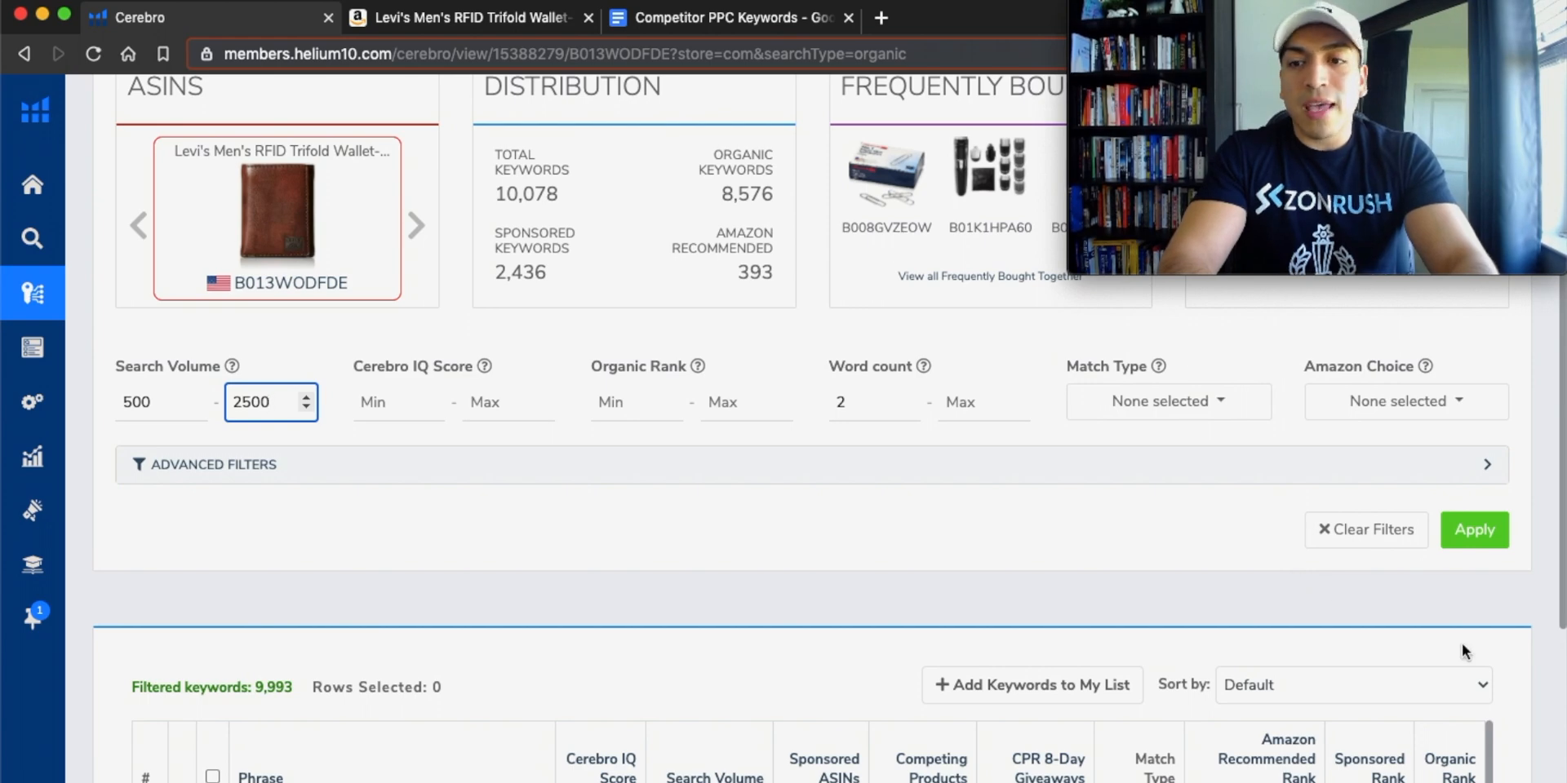
pyautogui.click(1474, 531)
pyautogui.scroll(-2, 1053, 551)
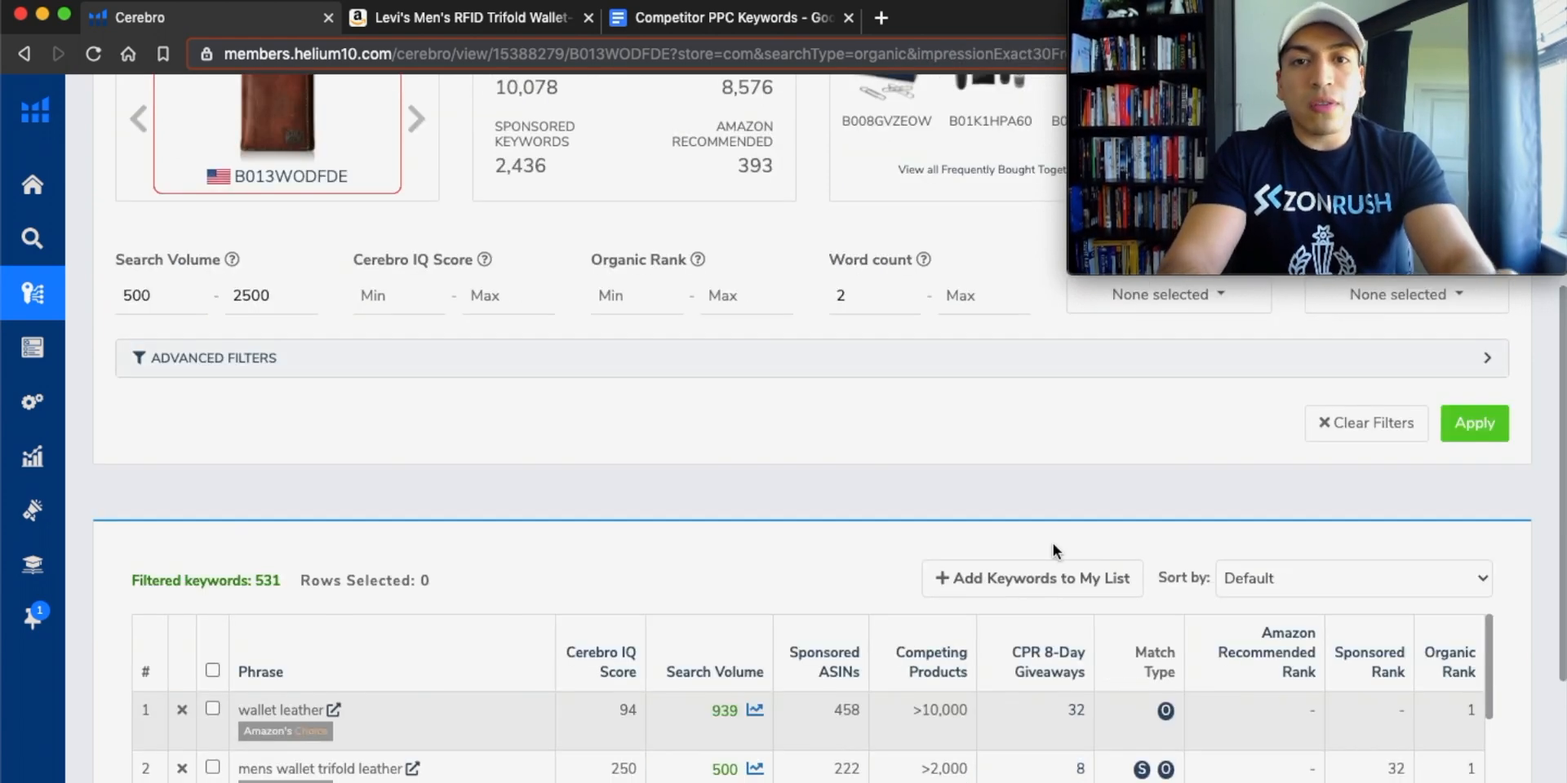
pyautogui.scroll(5, 1052, 544)
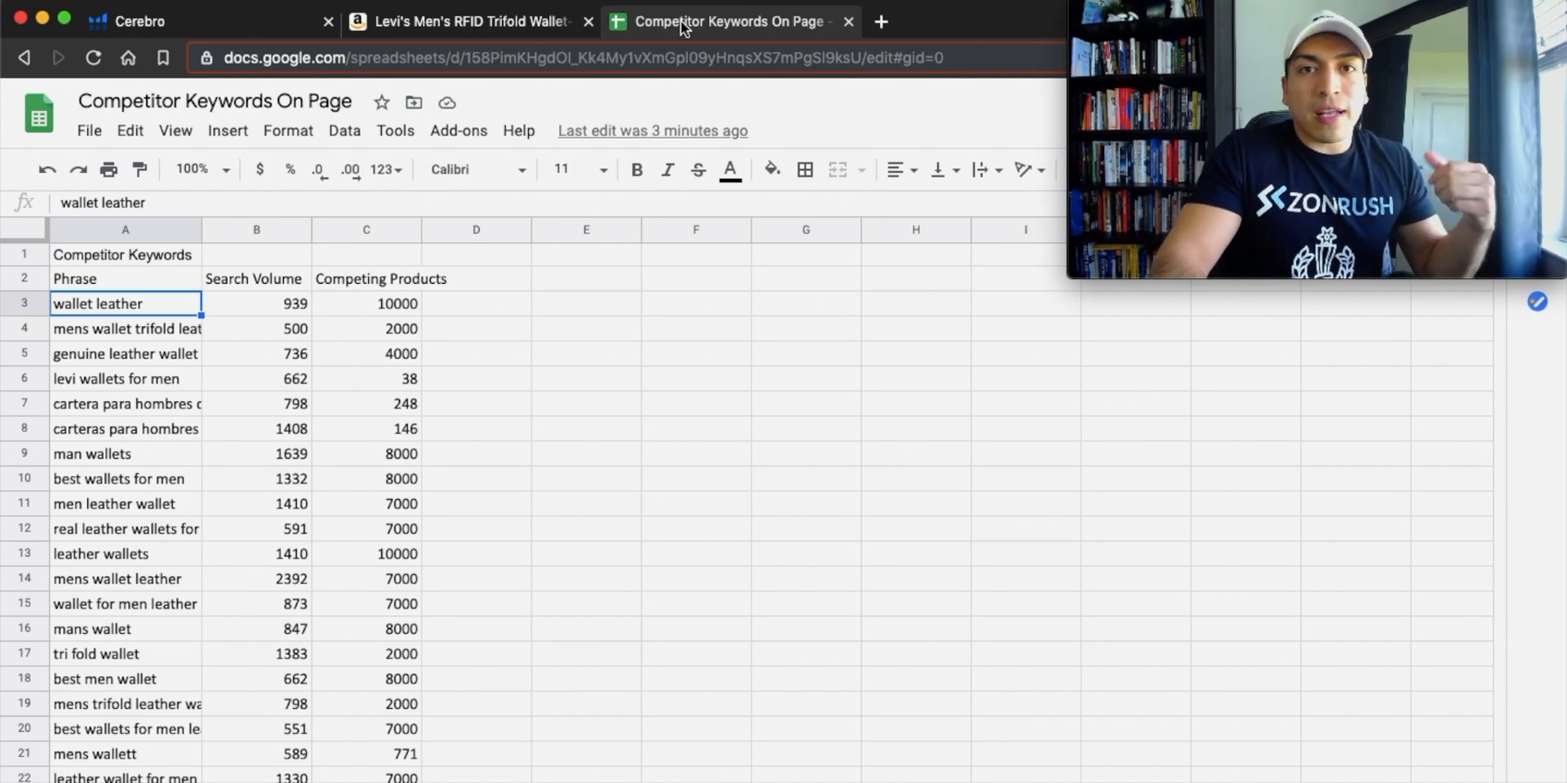
# Rename the competitor keyword spreadsheet in Google Sheets as "Competitor Keywords On Page One".
pyautogui.click(330, 102)
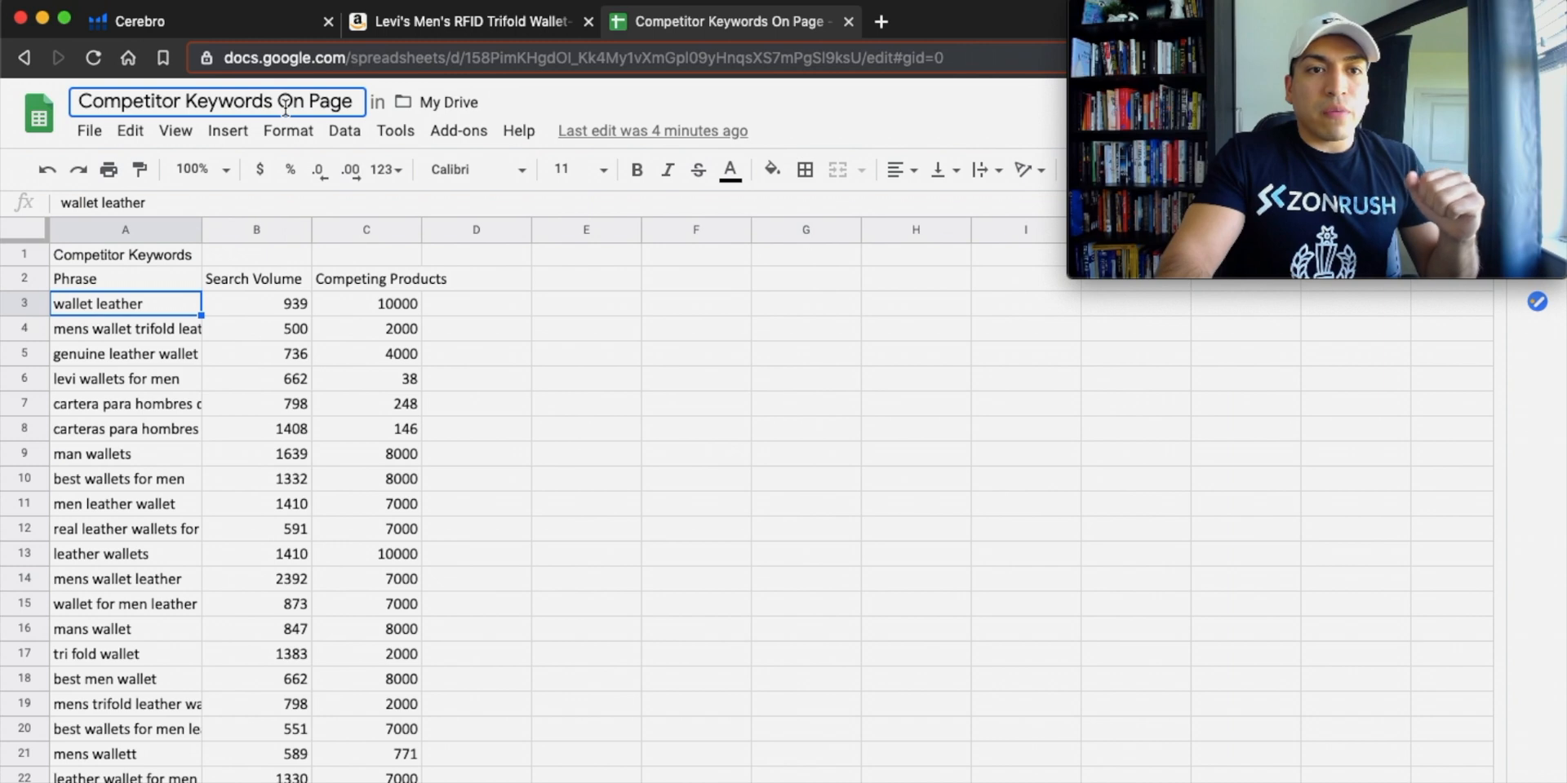
pyautogui.doubleClick(347, 101)
pyautogui.click(360, 101)
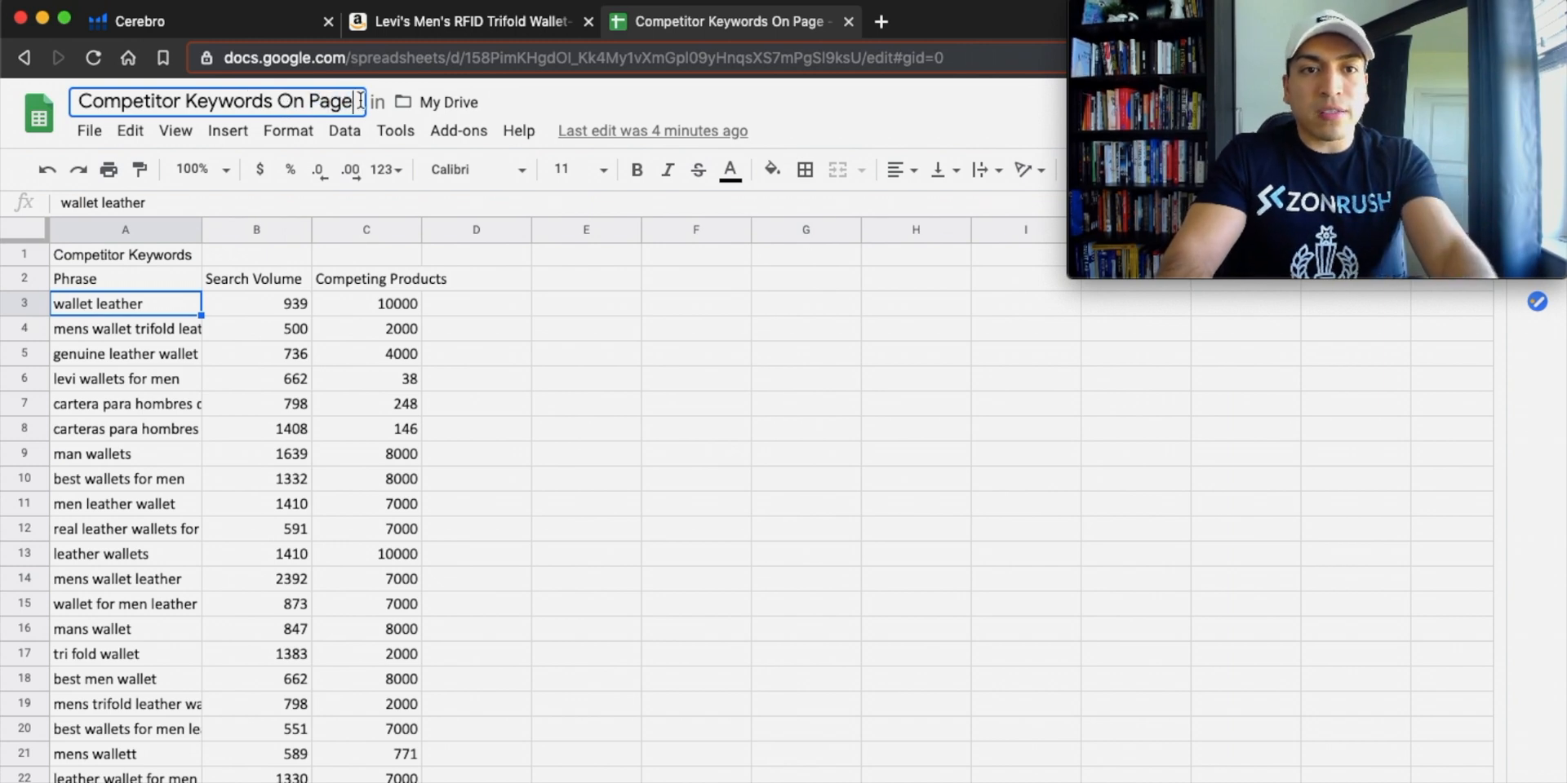
pyautogui.write('One')
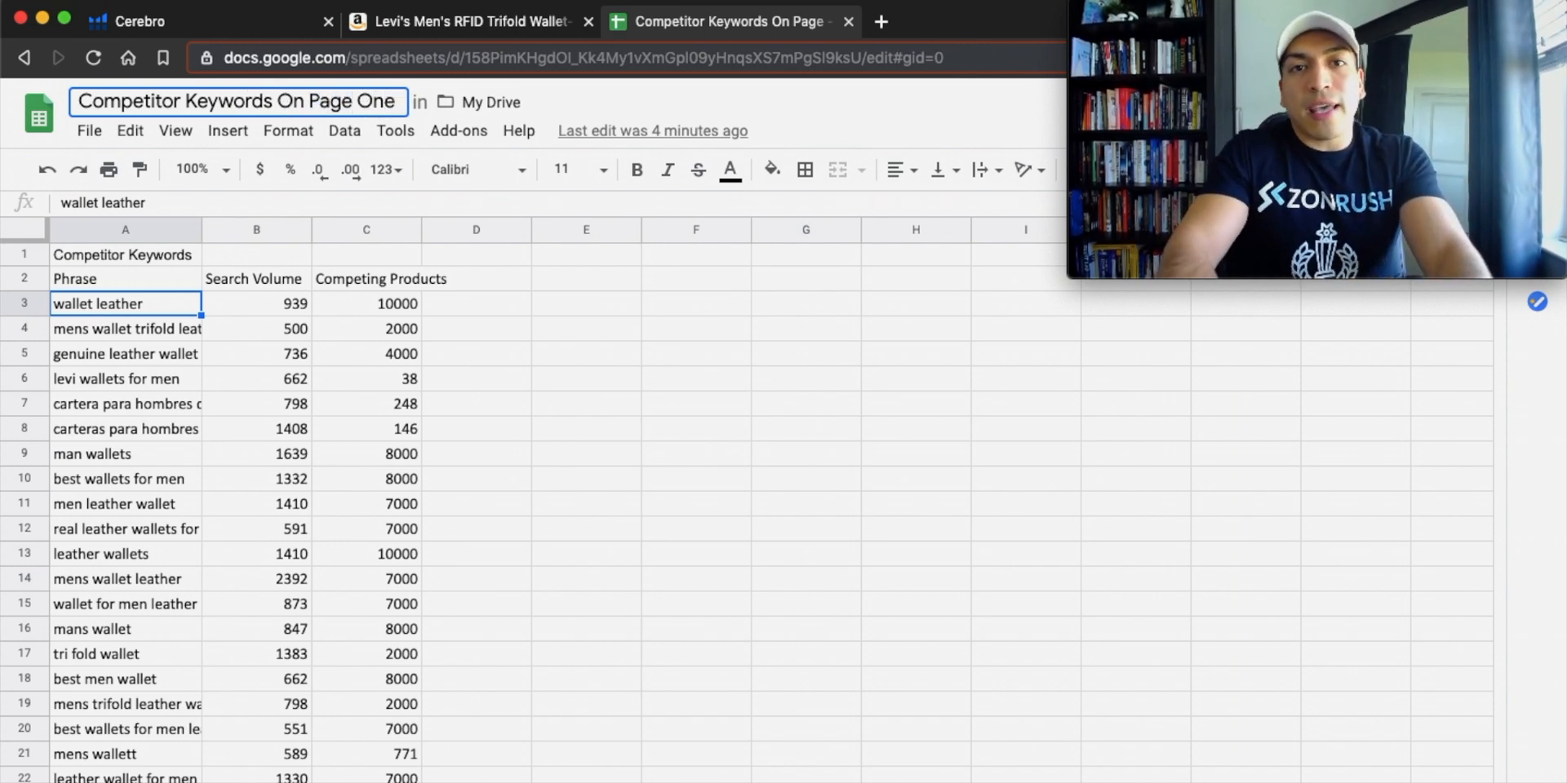
# Examine the organic ranks of the filtered keywords in Cerebro and return to the Google Sheets keyword list.
pyautogui.click(237, 28)
pyautogui.scroll(-3, 741, 408)
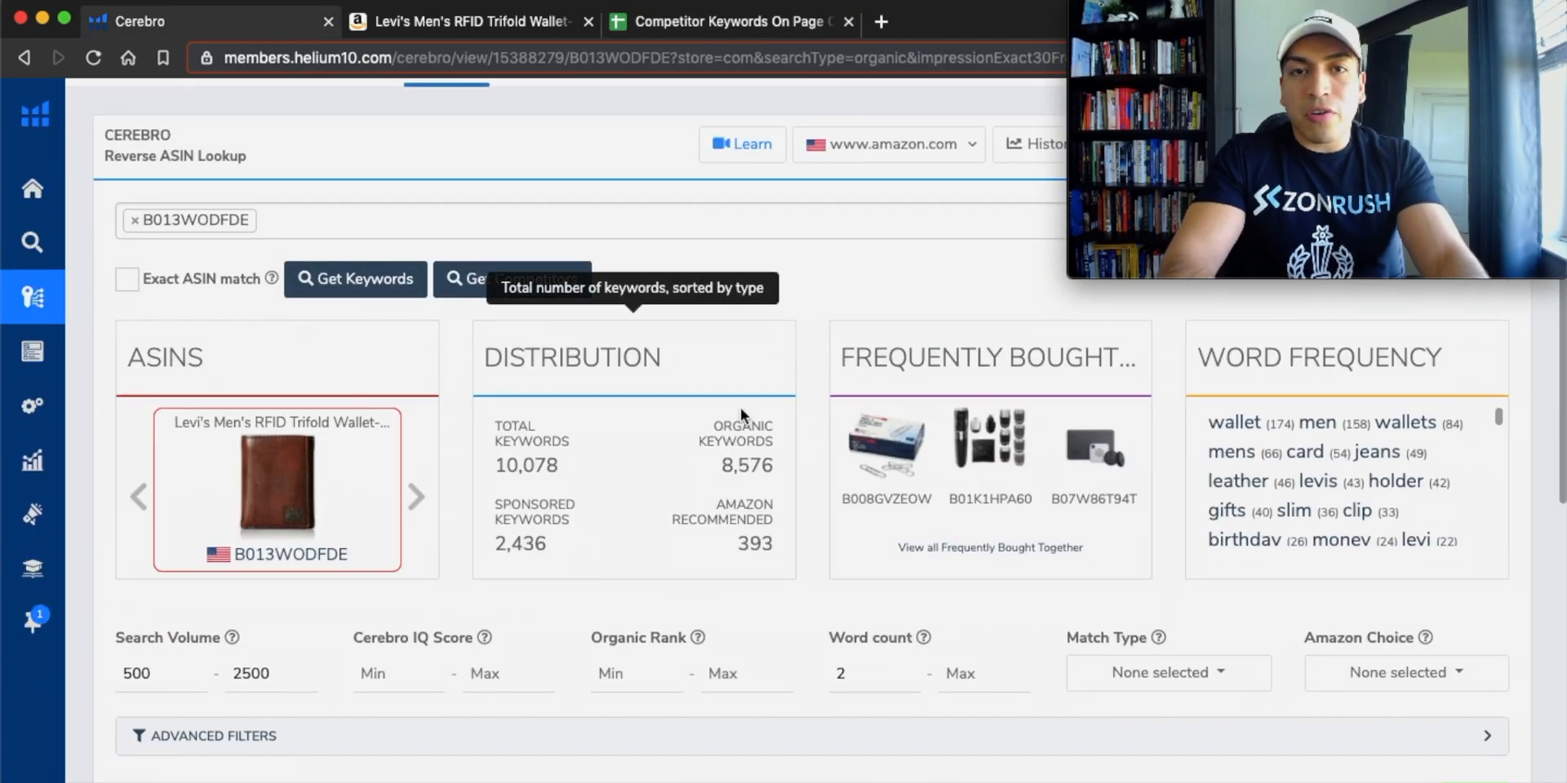
pyautogui.scroll(-6, 741, 408)
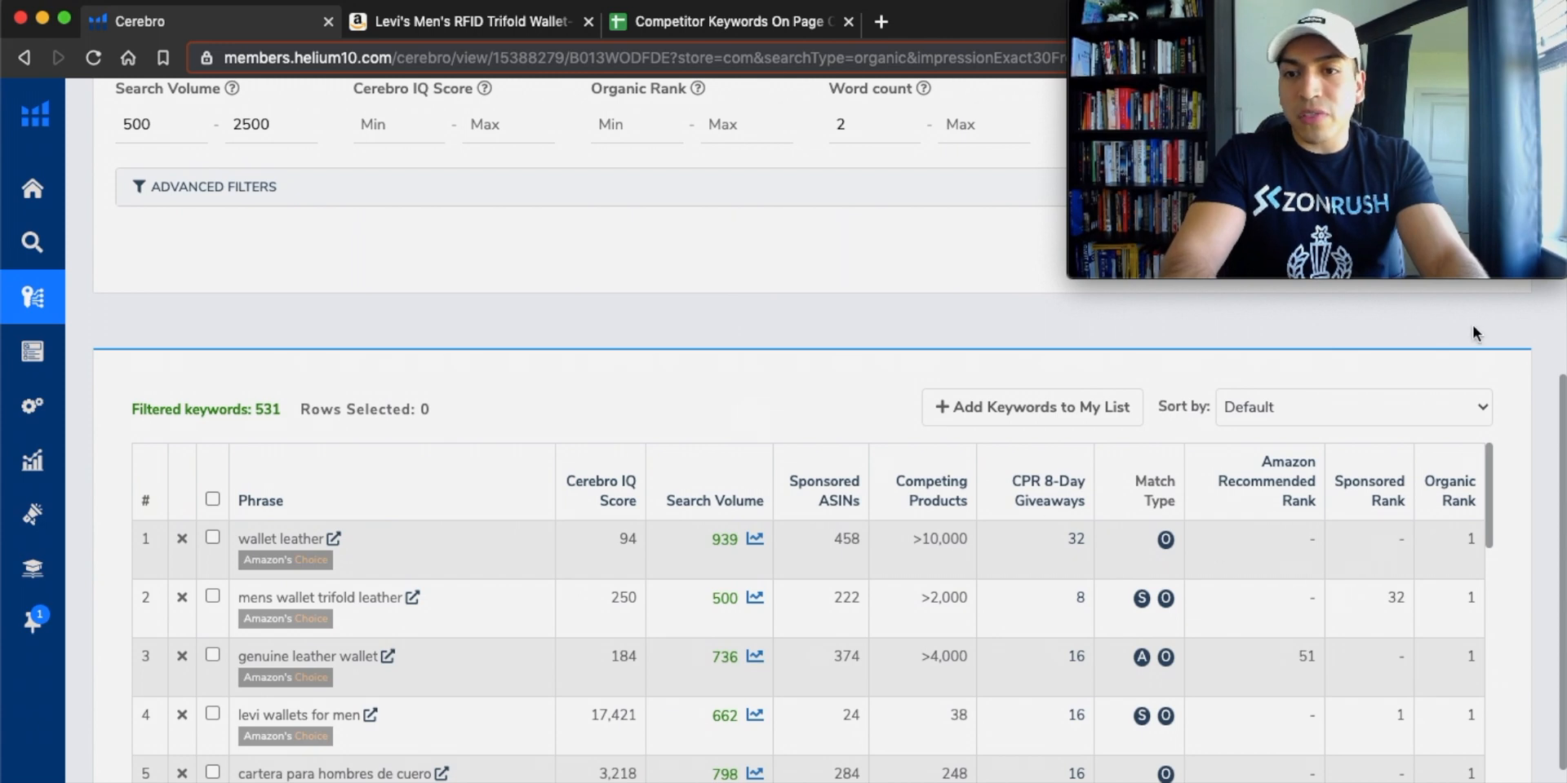
pyautogui.scroll(-1, 1472, 335)
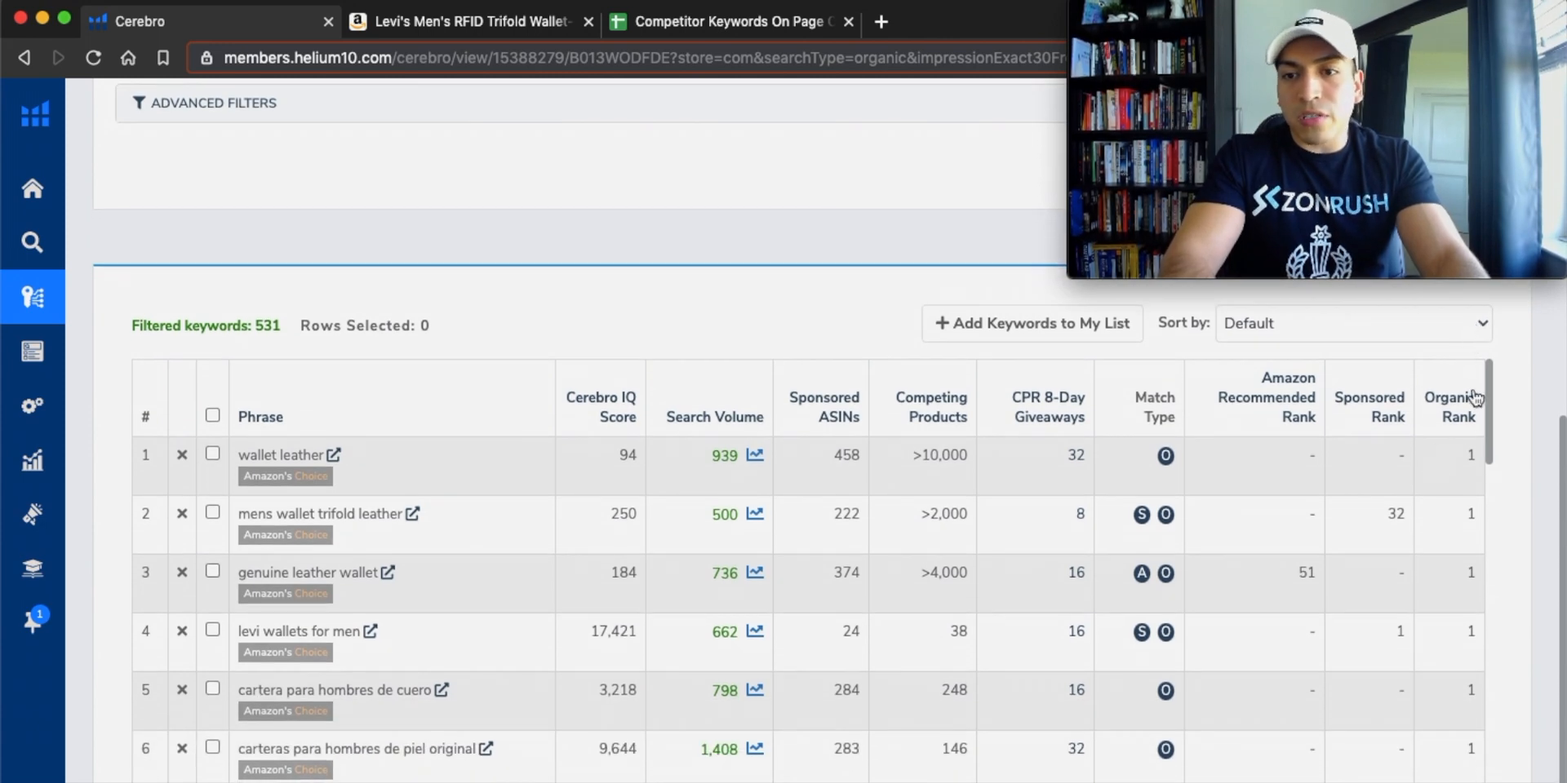
pyautogui.scroll(-5, 1475, 454)
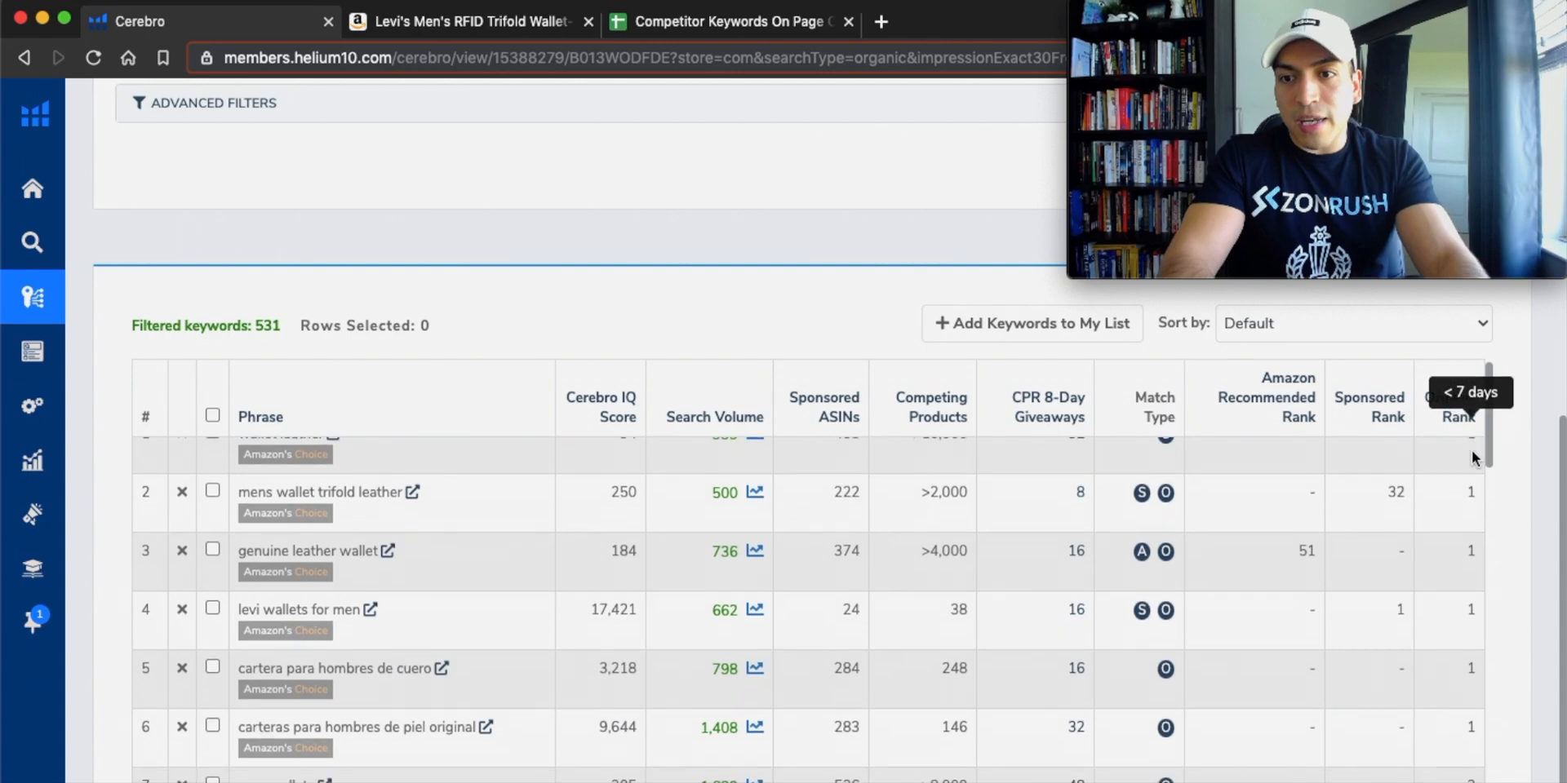
pyautogui.scroll(-15, 1473, 456)
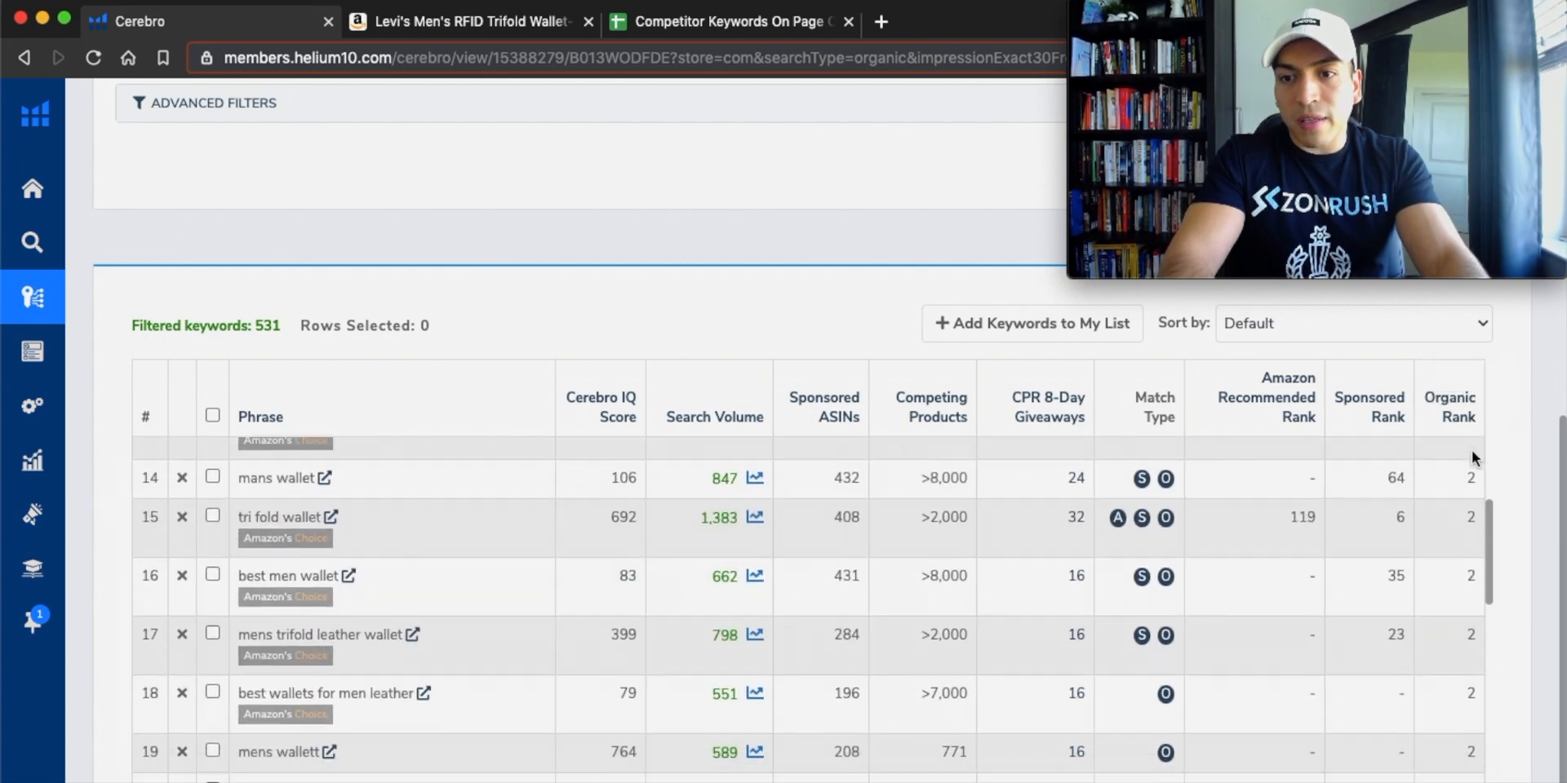
pyautogui.scroll(20, 1471, 450)
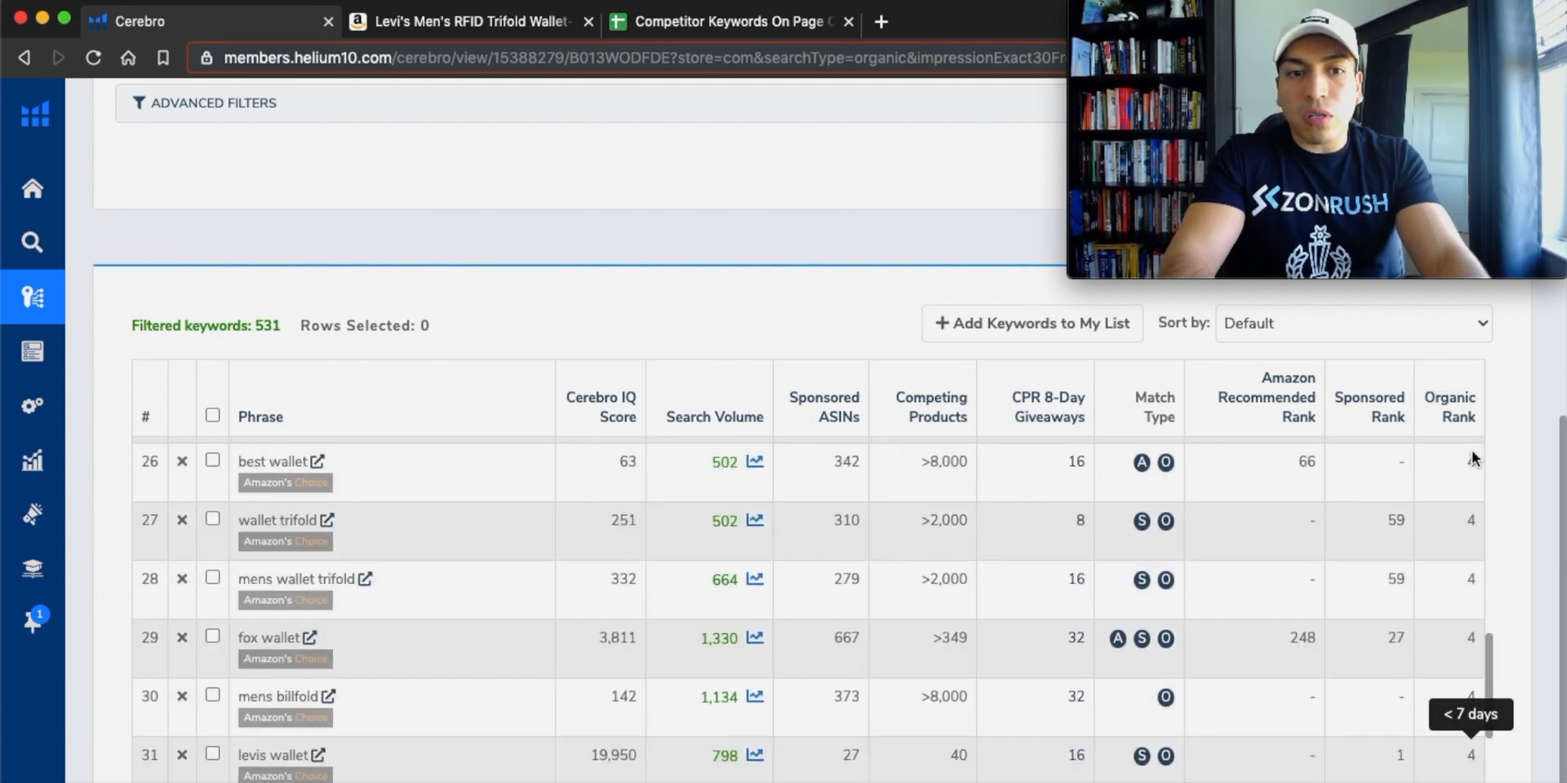
pyautogui.scroll(10, 1471, 451)
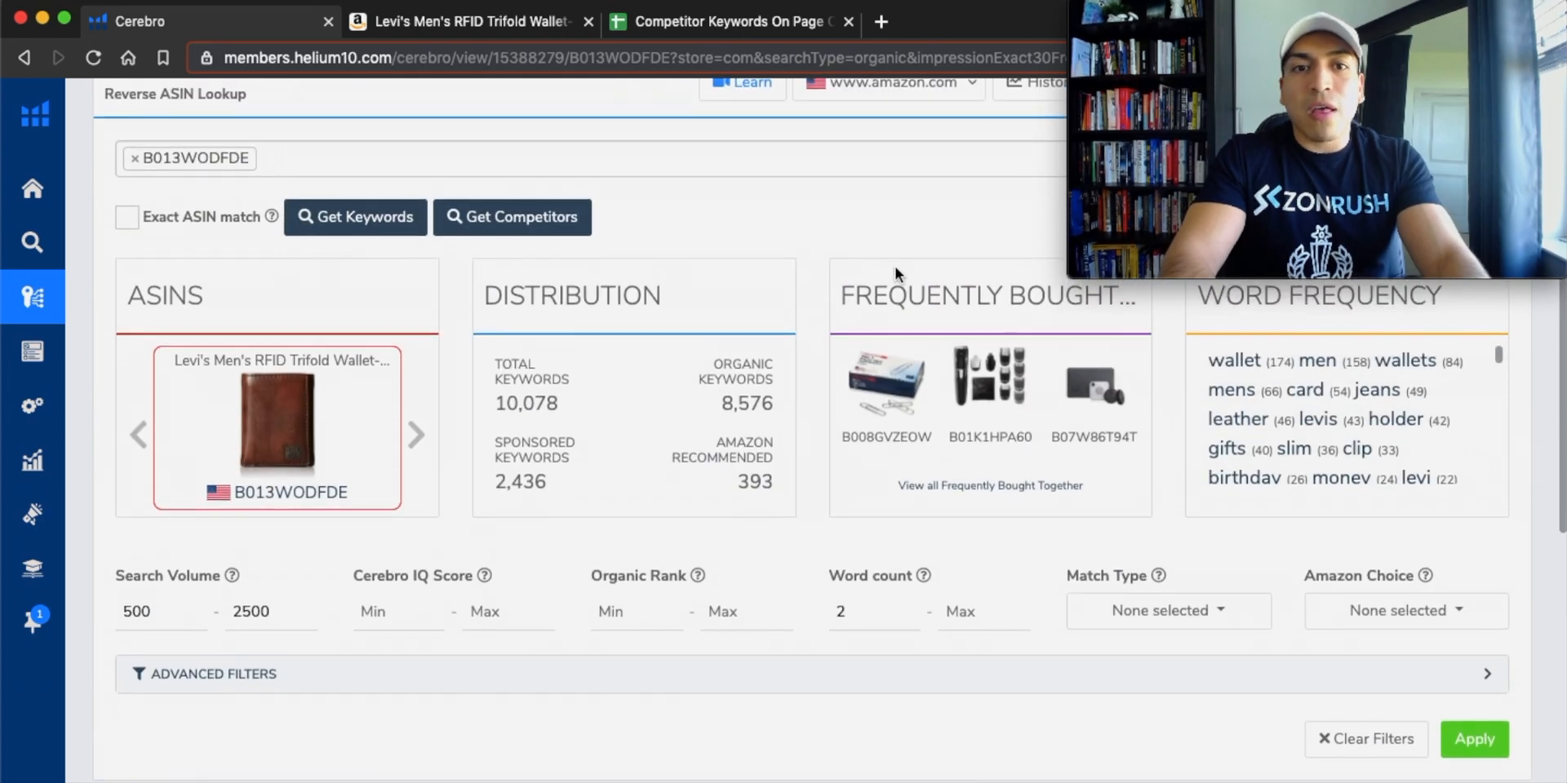
pyautogui.moveTo(890, 264)
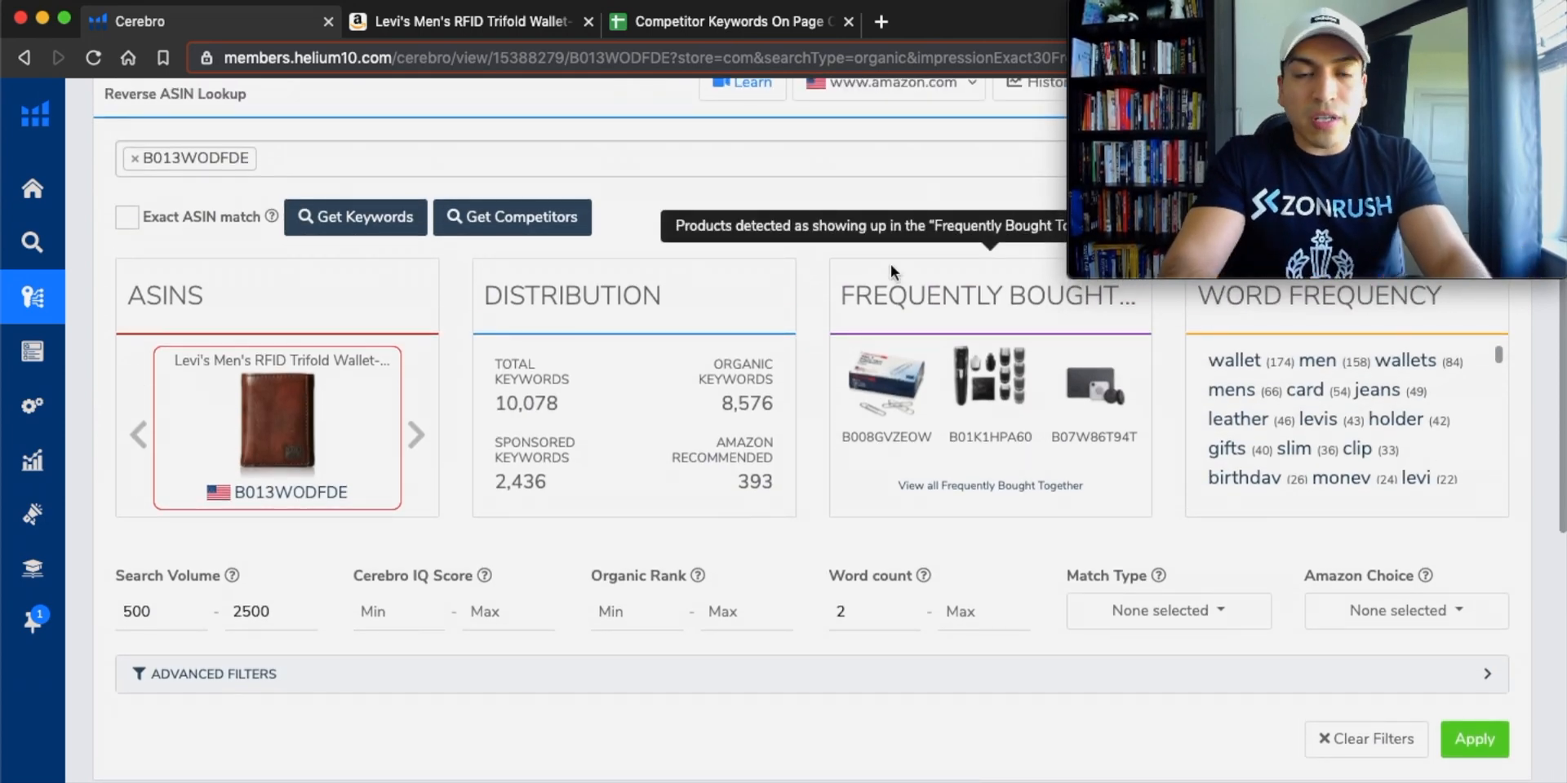
pyautogui.click(714, 26)
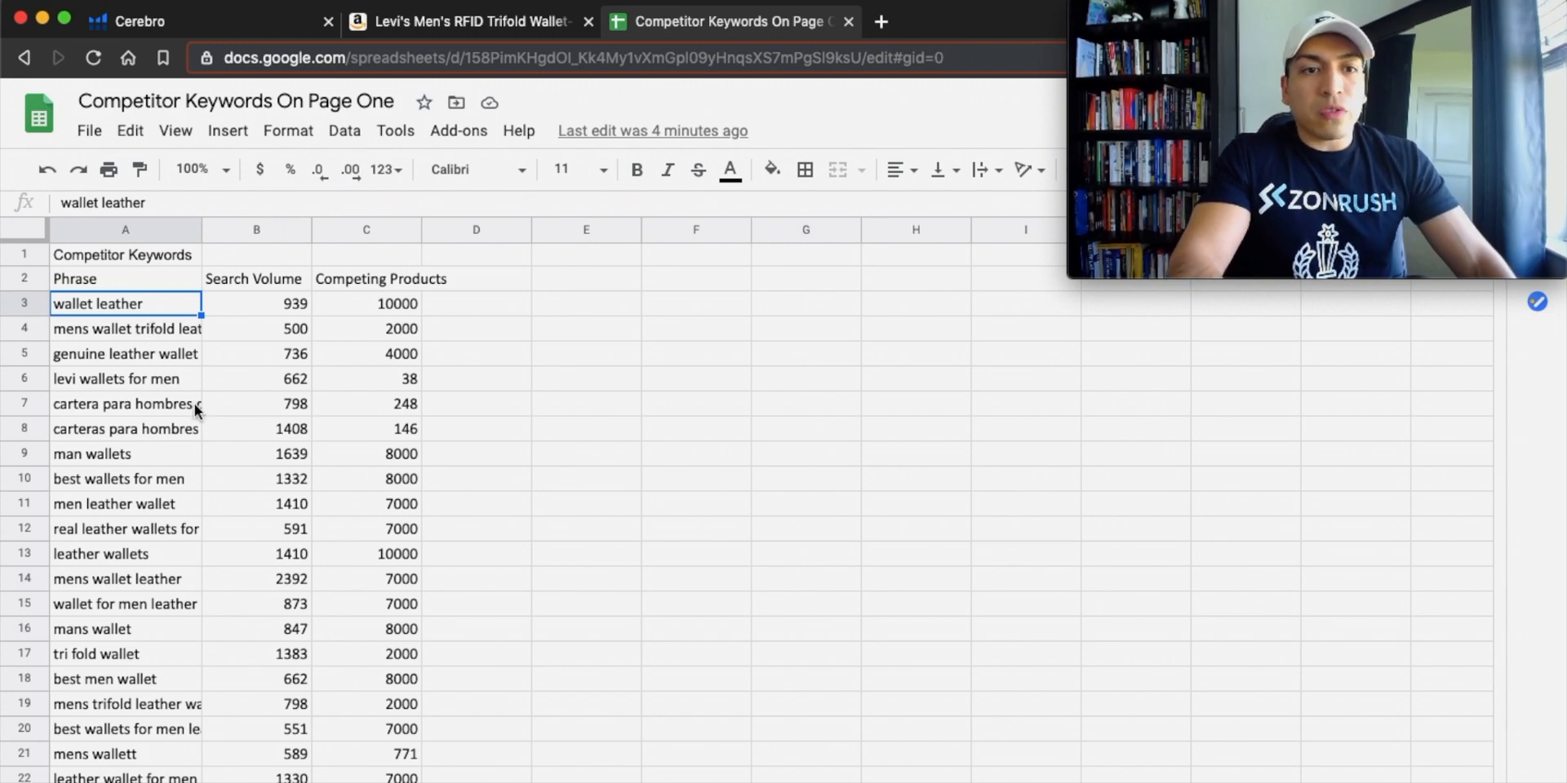
# Review the competitor keyword phrases in the spreadsheet for relevance to the product.
pyautogui.click(116, 325)
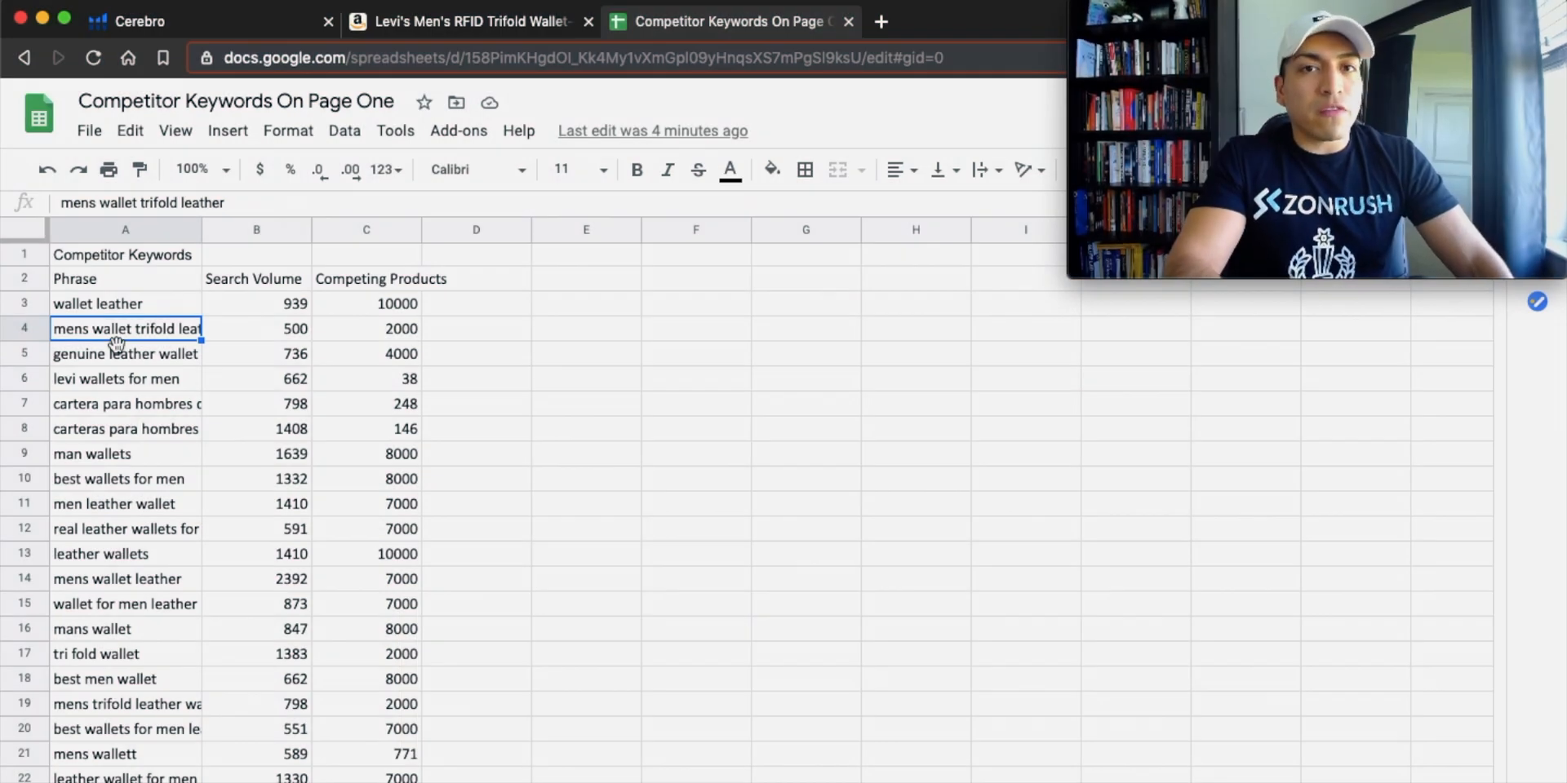
pyautogui.click(110, 307)
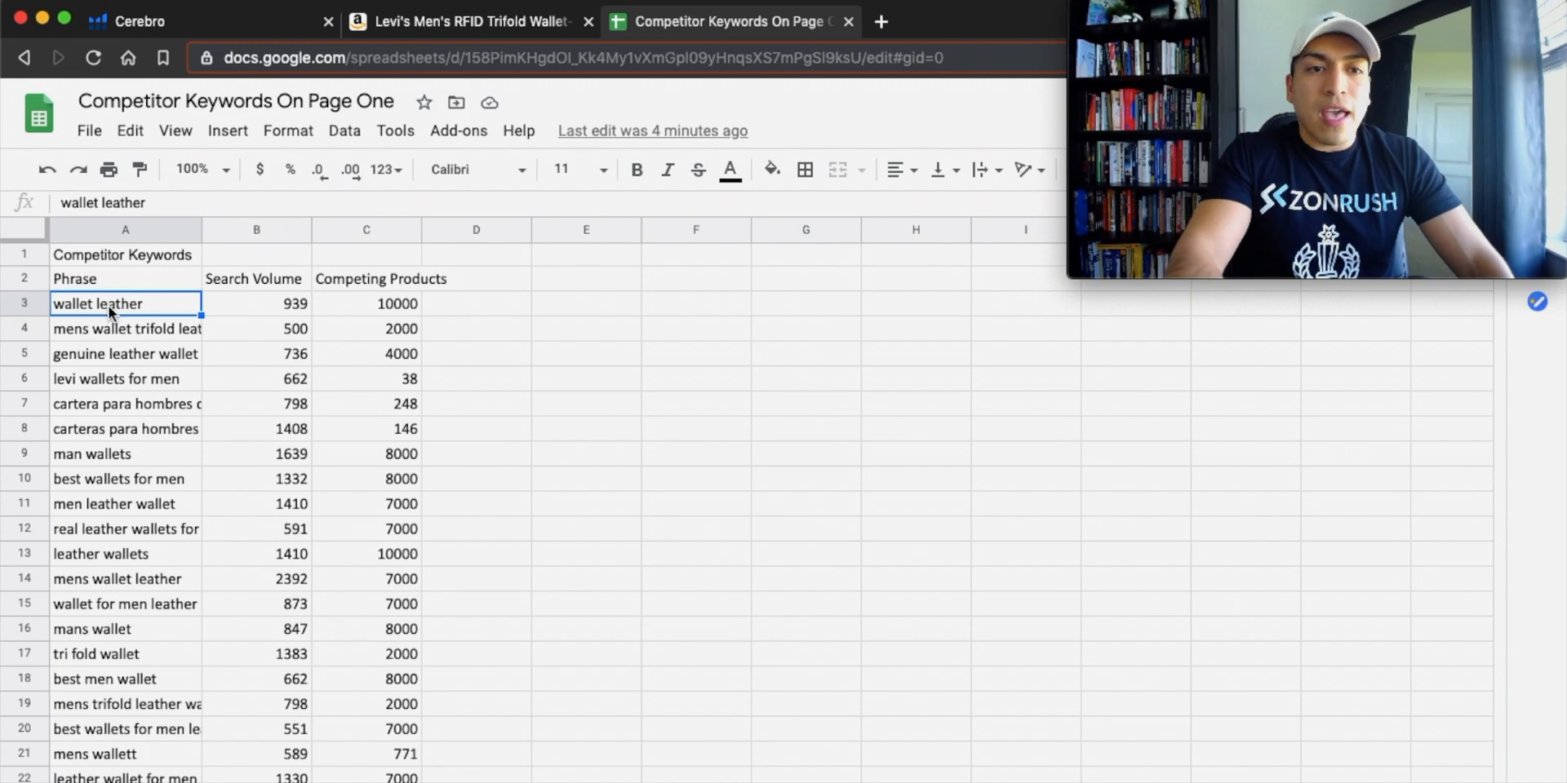
pyautogui.scroll(-5, 110, 306)
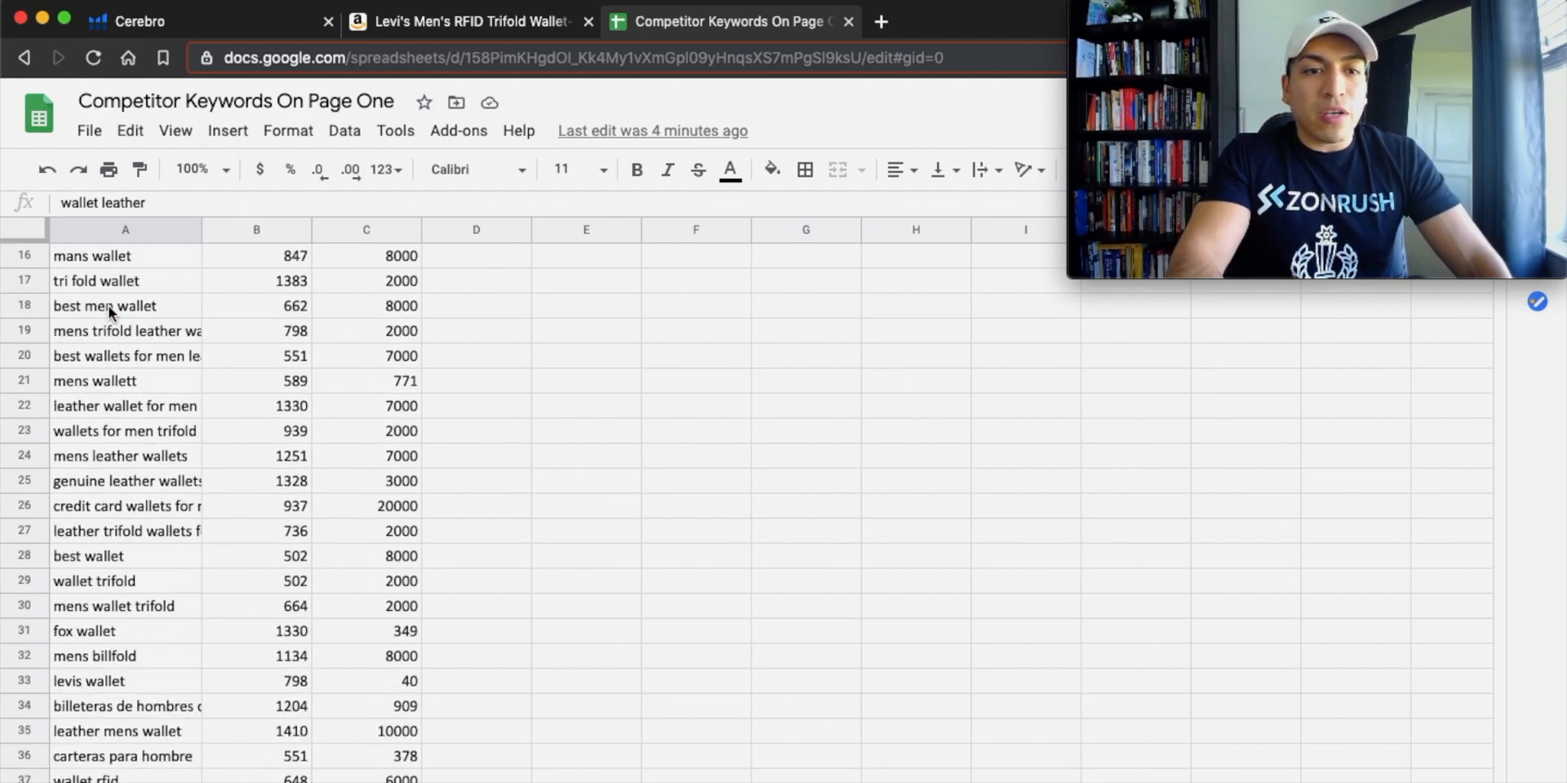
pyautogui.scroll(-2, 110, 306)
pyautogui.scroll(-1, 110, 306)
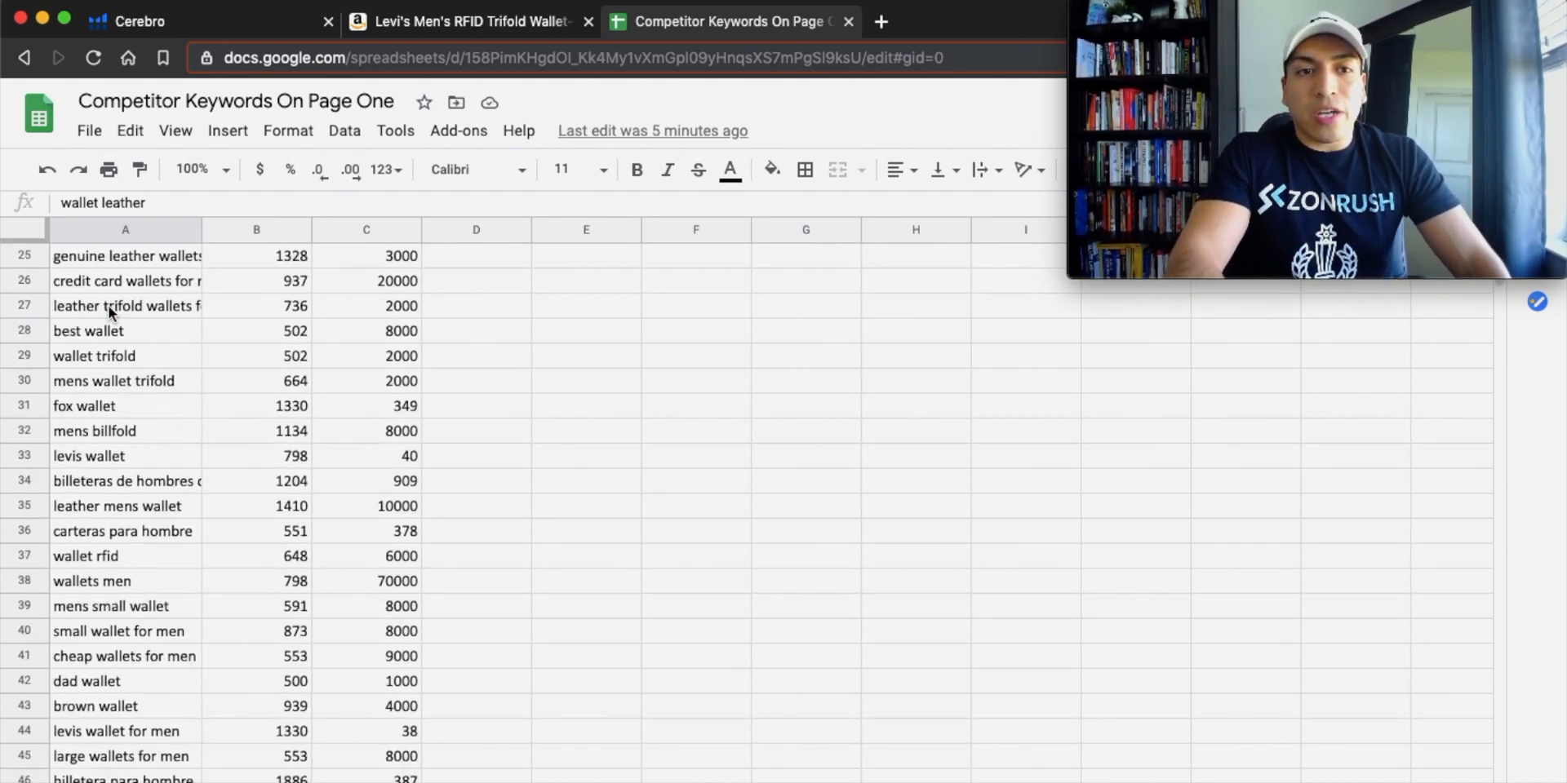
pyautogui.scroll(-1, 109, 306)
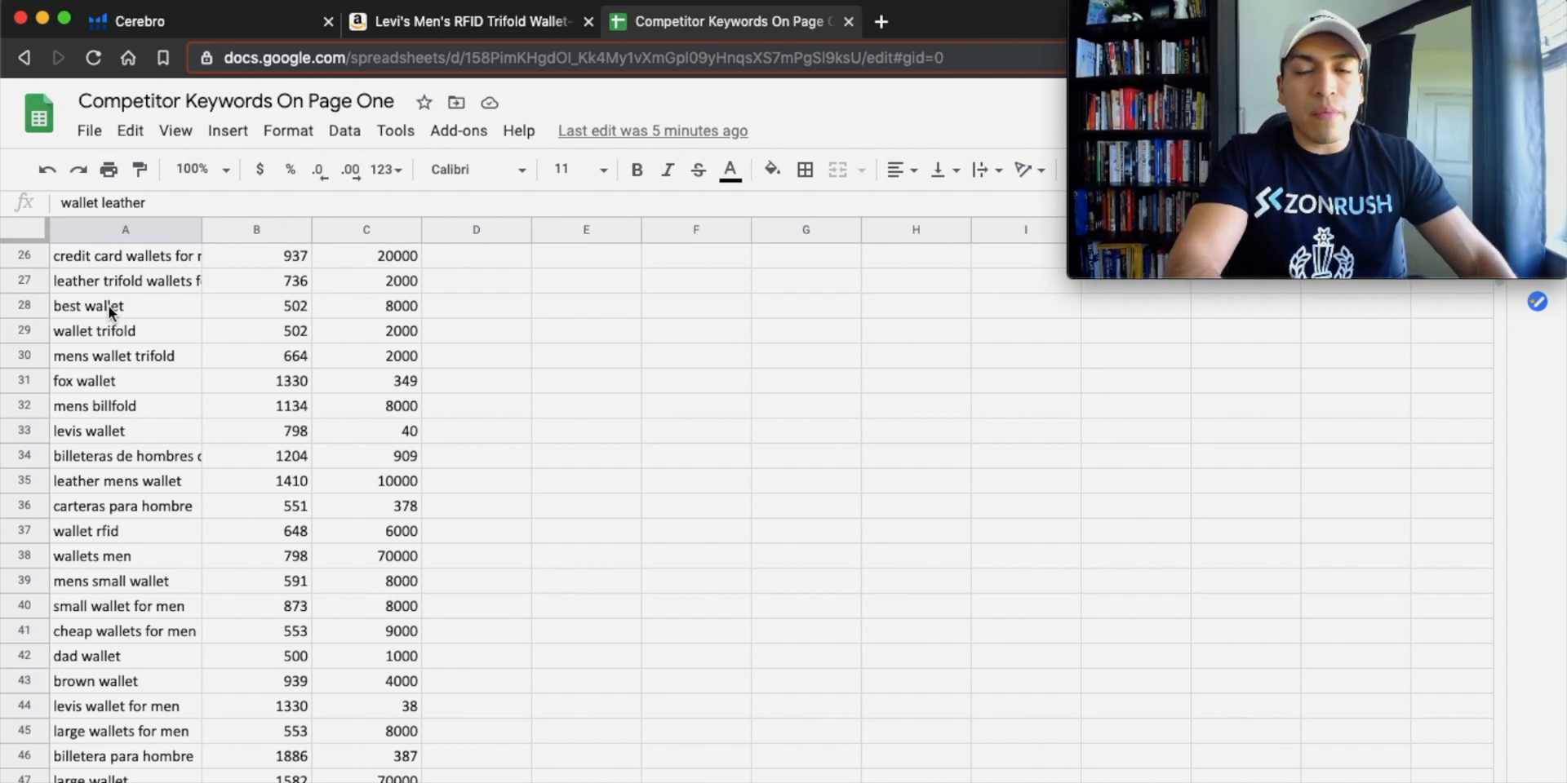
pyautogui.scroll(8, 109, 306)
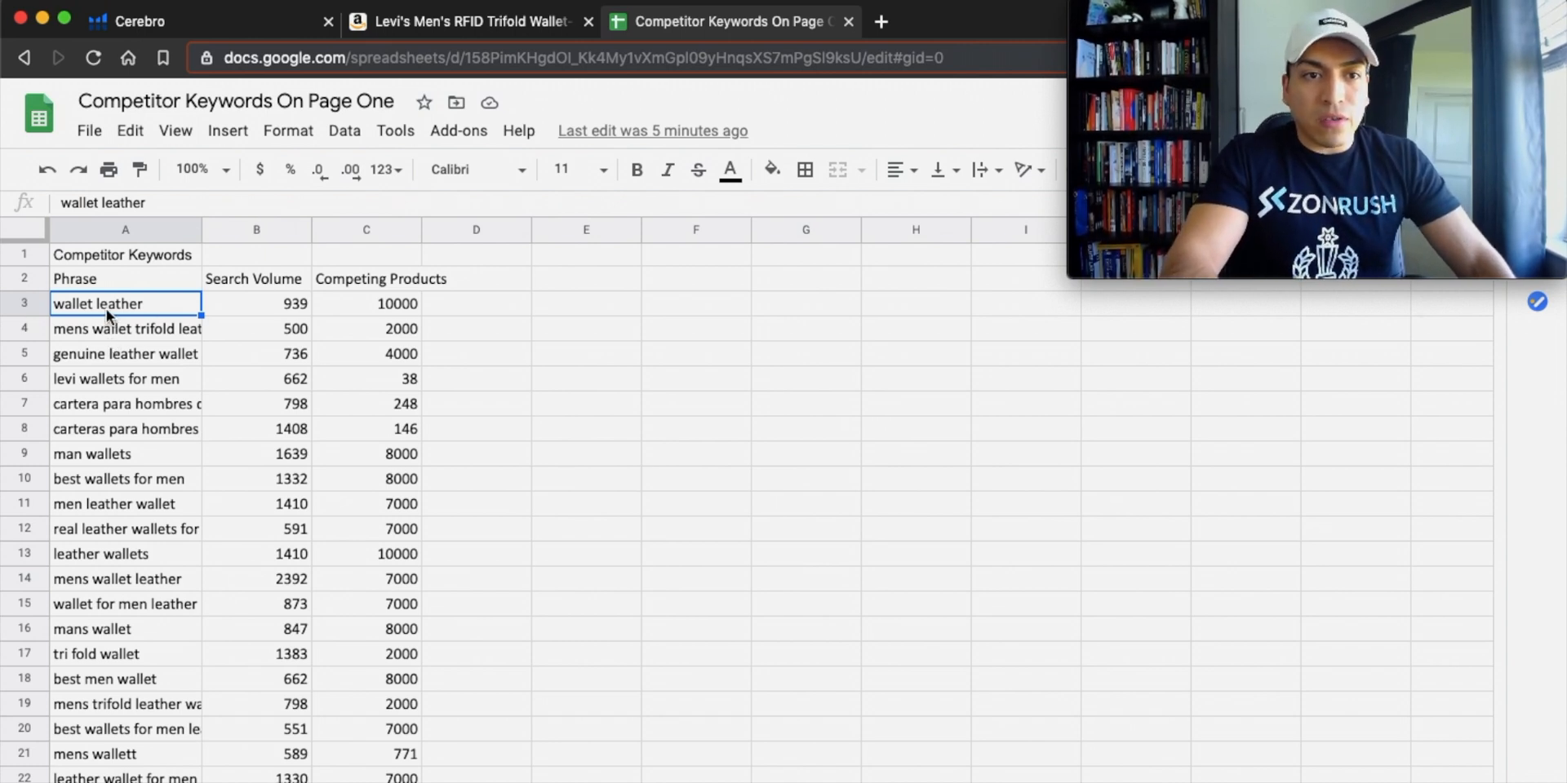
pyautogui.press('Down')
pyautogui.click(104, 302)
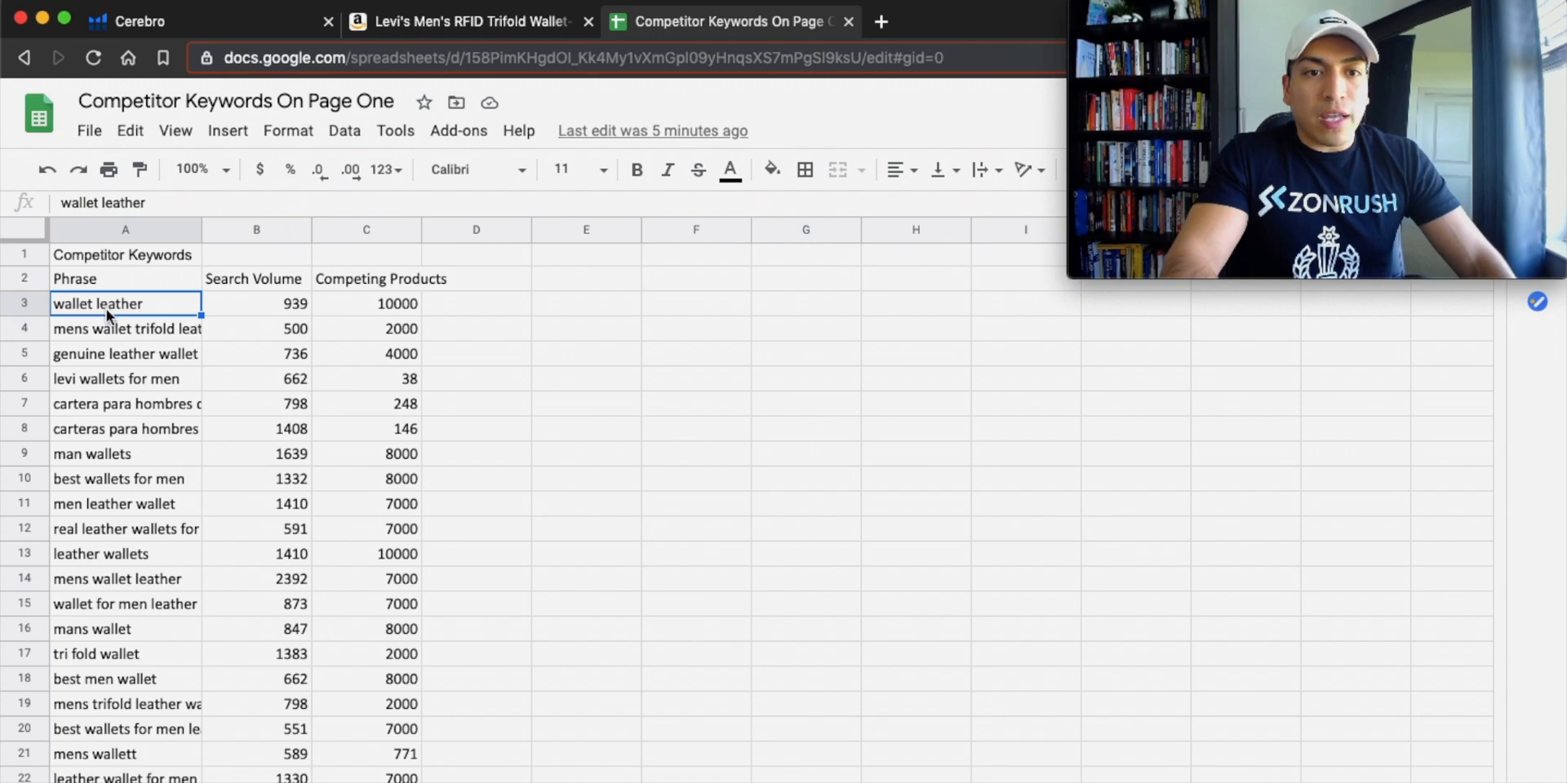
pyautogui.click(137, 359)
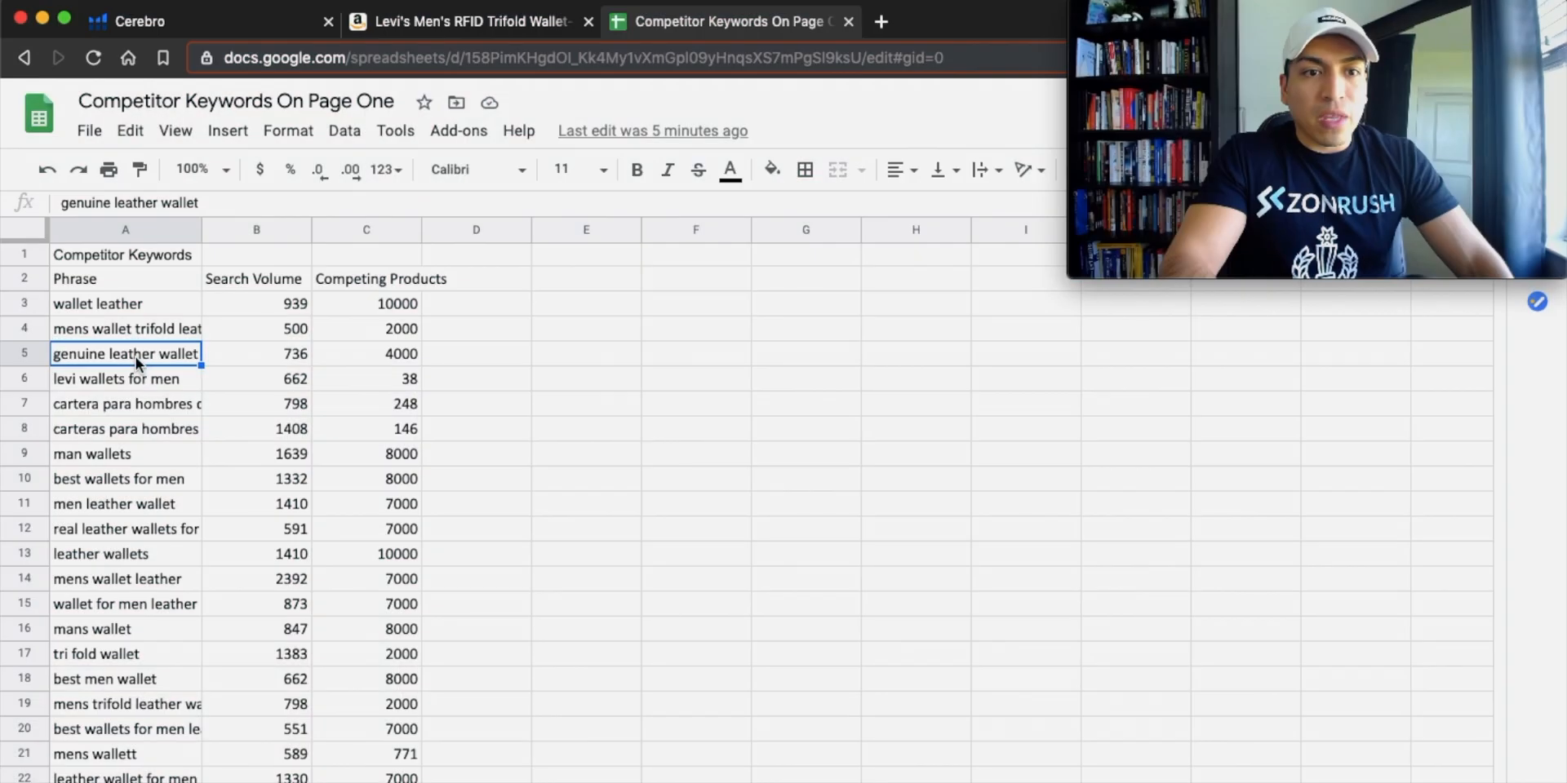
pyautogui.scroll(-2, 135, 356)
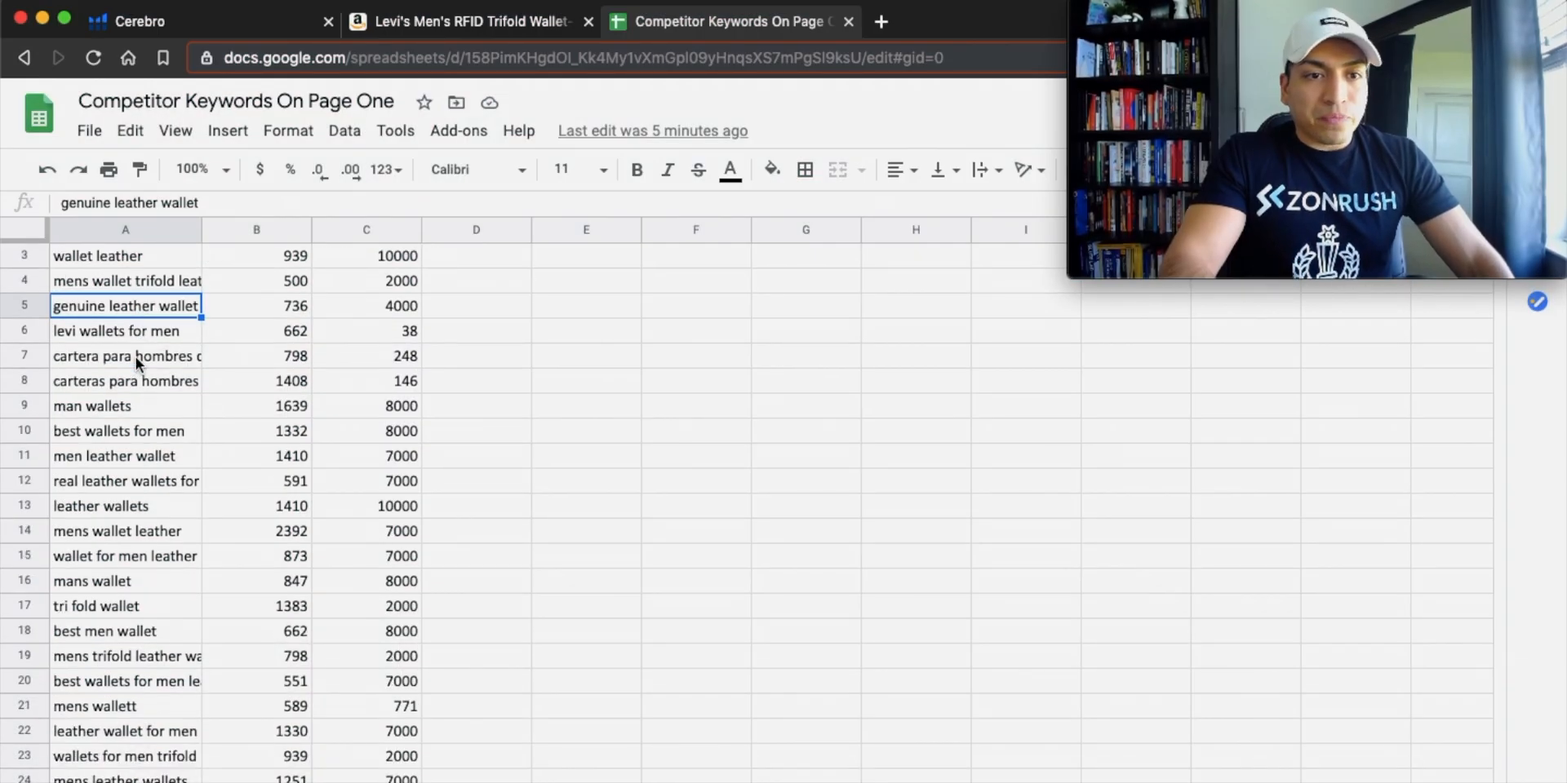
pyautogui.scroll(2, 310, 490)
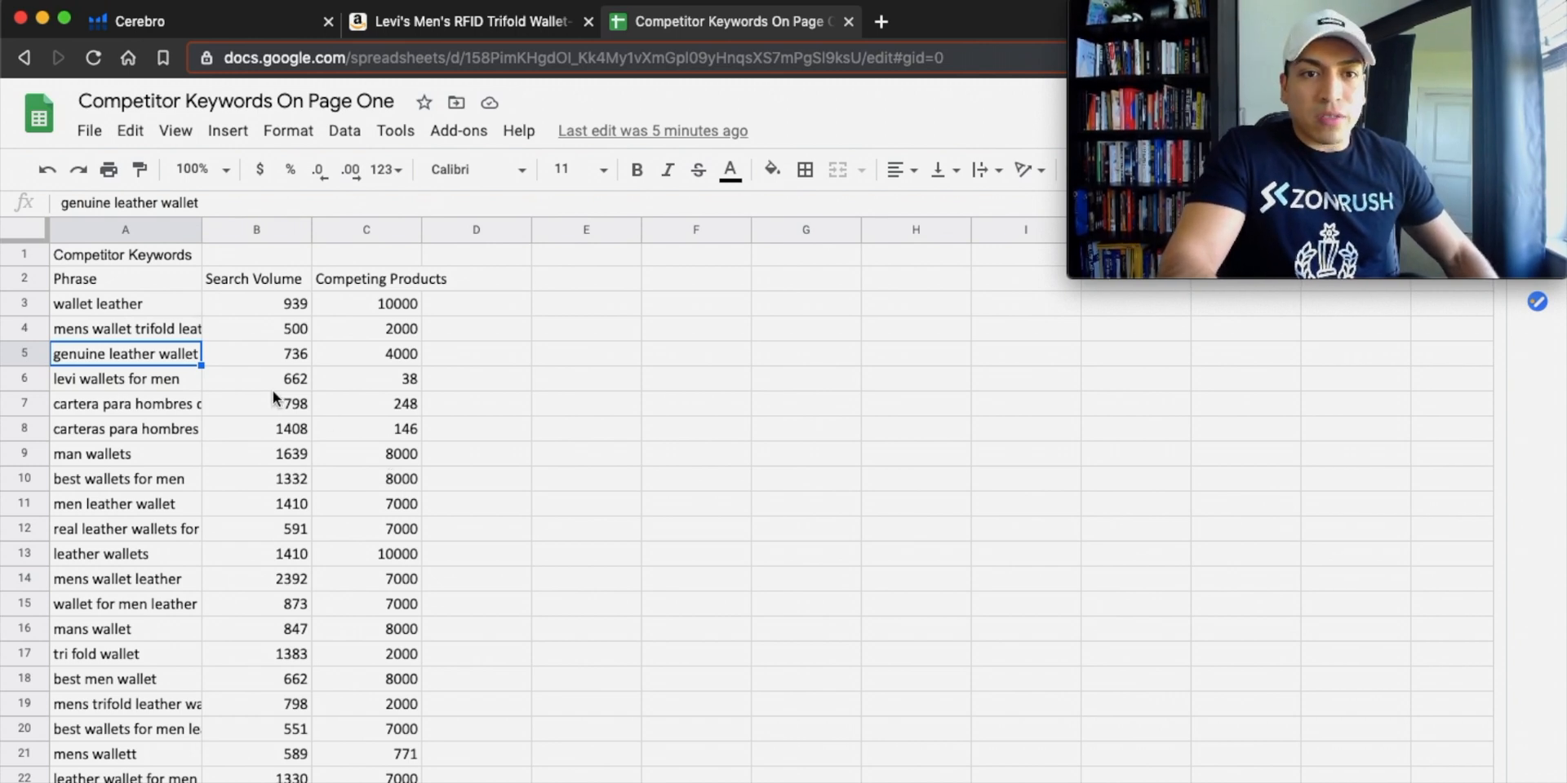
# Color the phrases in A3:A15, from "wallet leather" to "wallet for men leather", red.
pyautogui.click(143, 330)
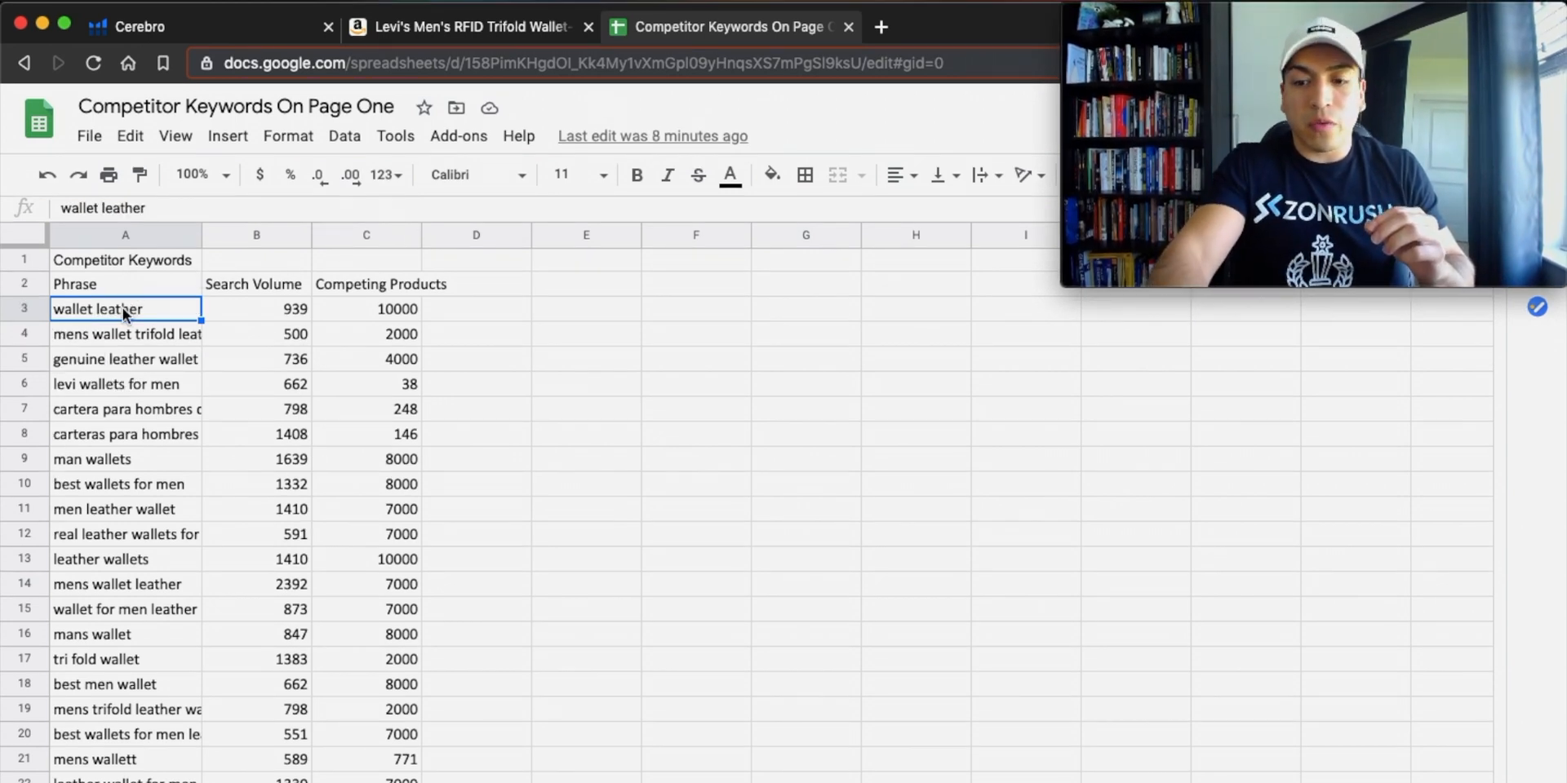
pyautogui.hotkey('shift', 'Down')
pyautogui.hotkey('shift', 'Down')
pyautogui.hotkey('shift', 'Down')
pyautogui.hotkey('shift', 'Down')
pyautogui.hotkey('shift', 'Down')
pyautogui.hotkey('shift', 'Down')
pyautogui.hotkey('shift', 'Down')
pyautogui.hotkey('shift', 'Down')
pyautogui.hotkey('shift', 'Down')
pyautogui.hotkey('shift', 'Down')
pyautogui.hotkey('shift', 'Down')
pyautogui.hotkey('shift', 'Down')
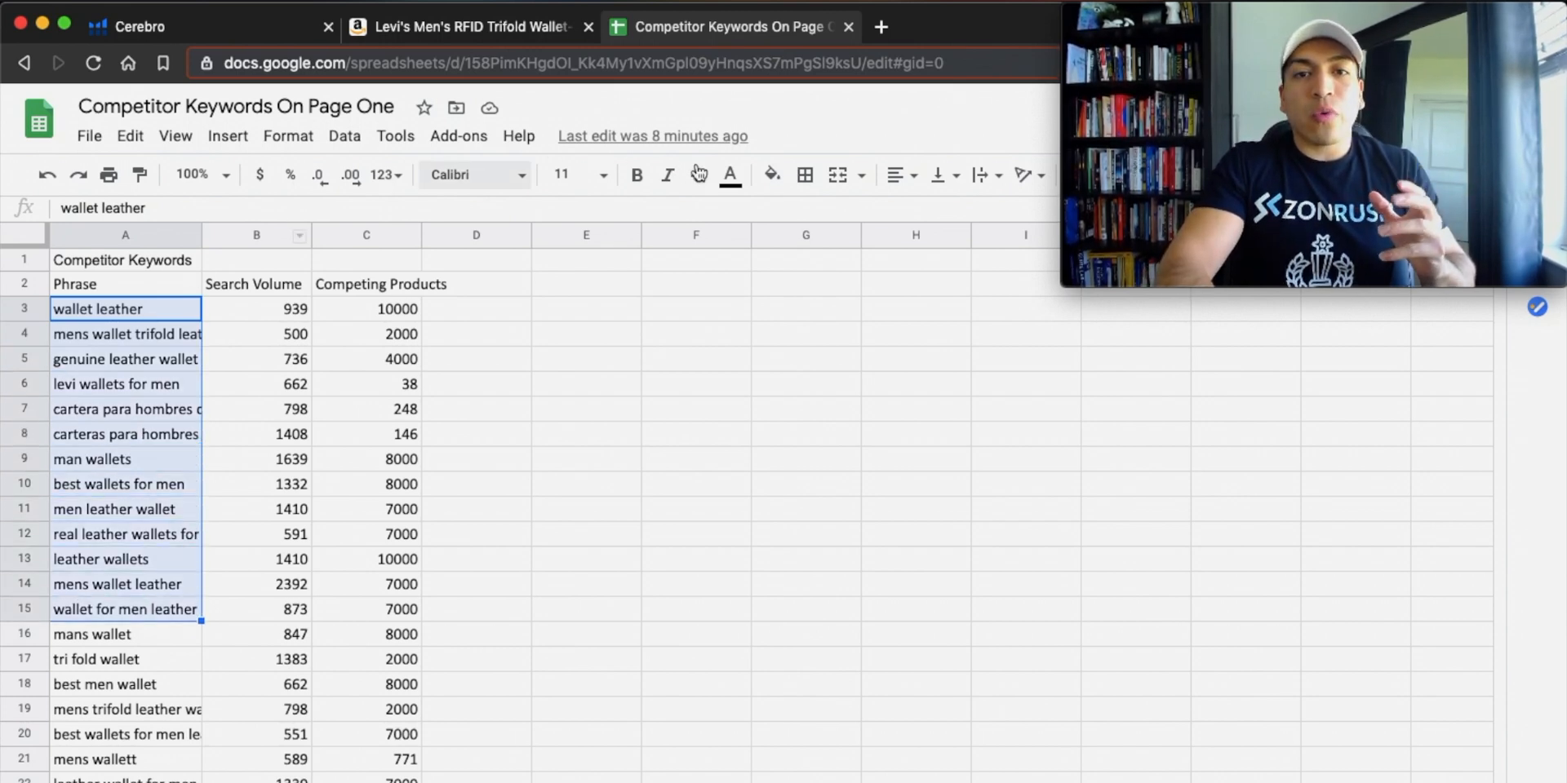
pyautogui.click(730, 174)
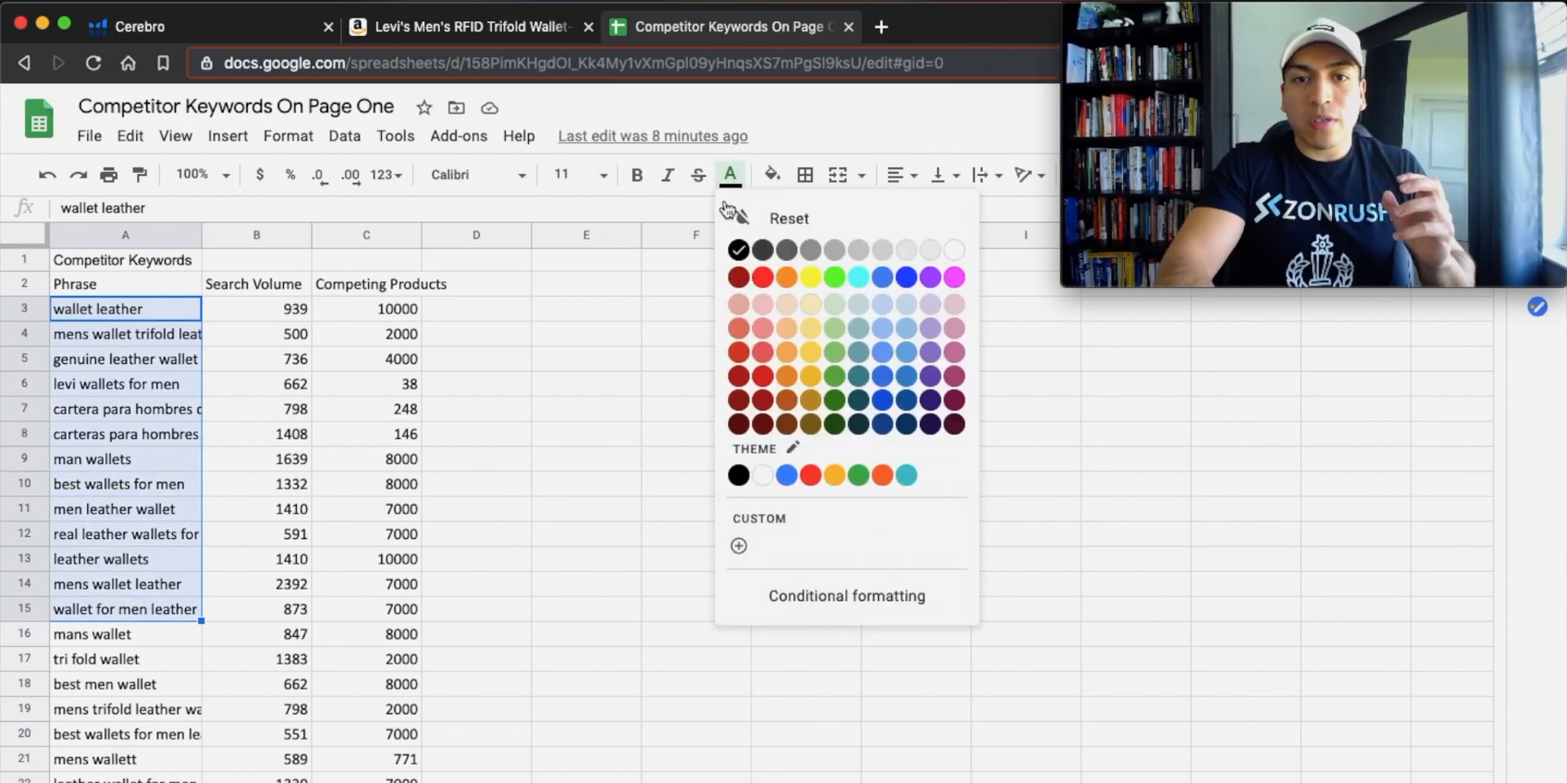
pyautogui.click(763, 277)
pyautogui.click(428, 377)
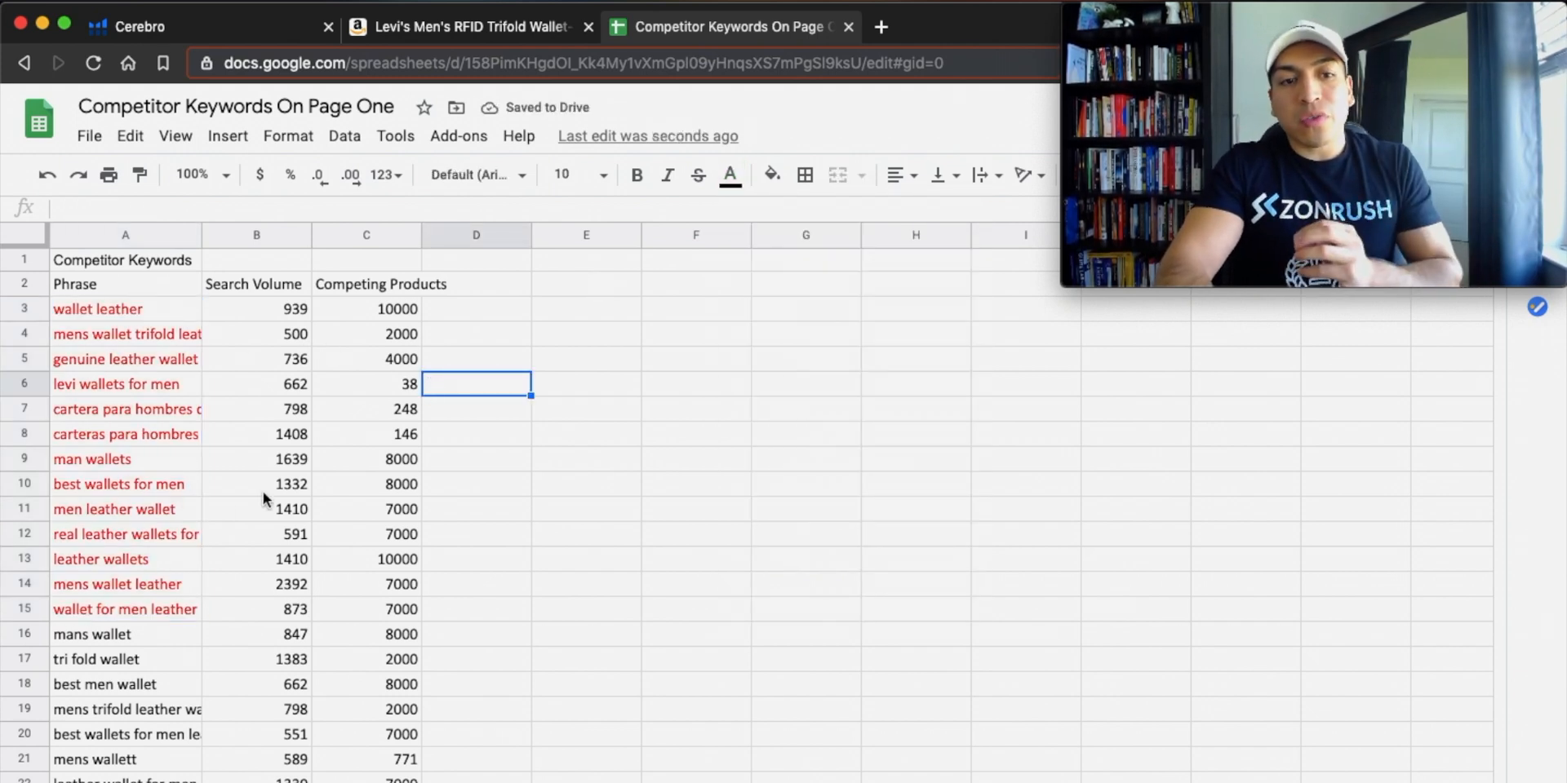
pyautogui.scroll(-3, 213, 557)
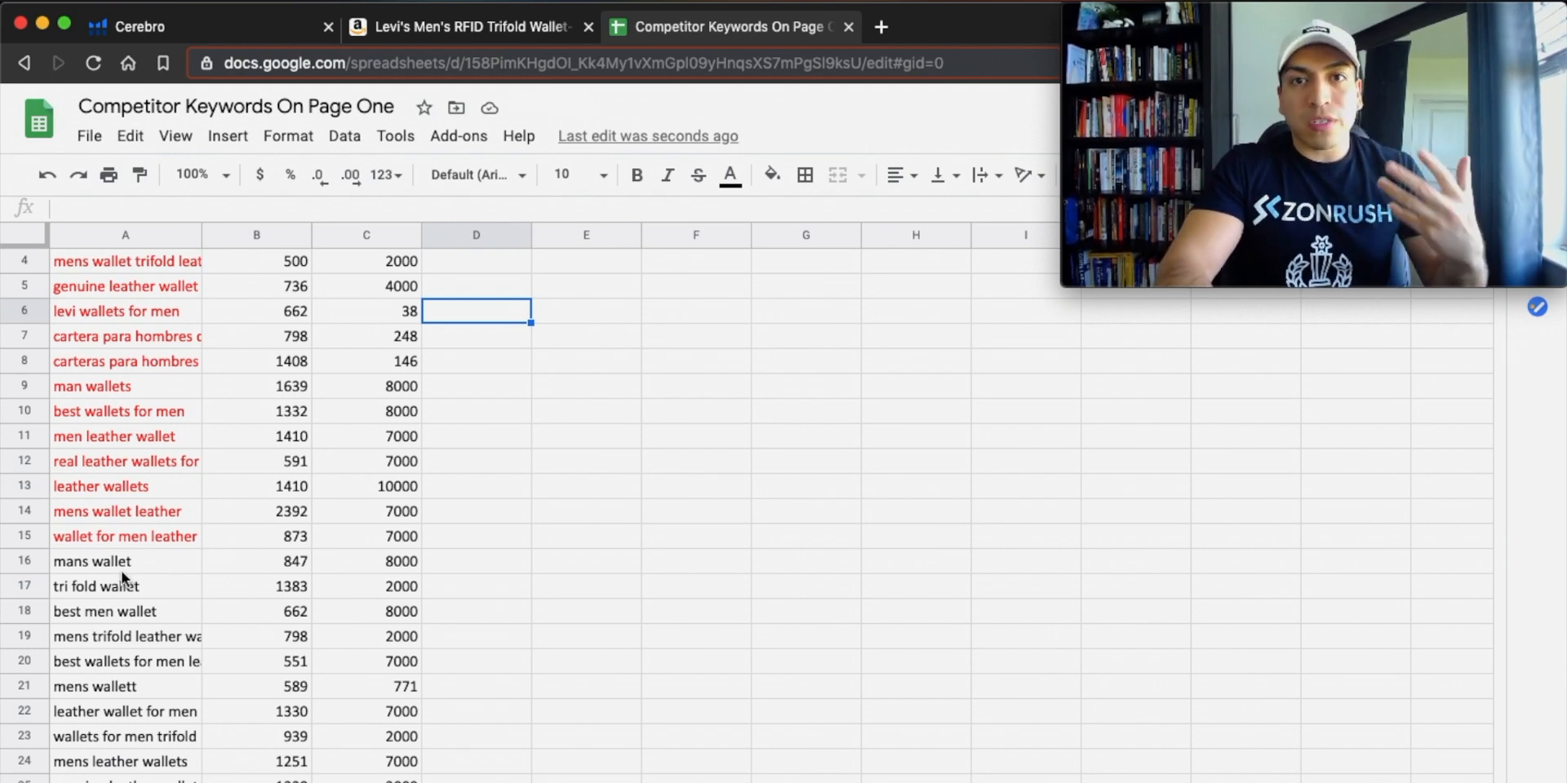
pyautogui.scroll(3, 120, 571)
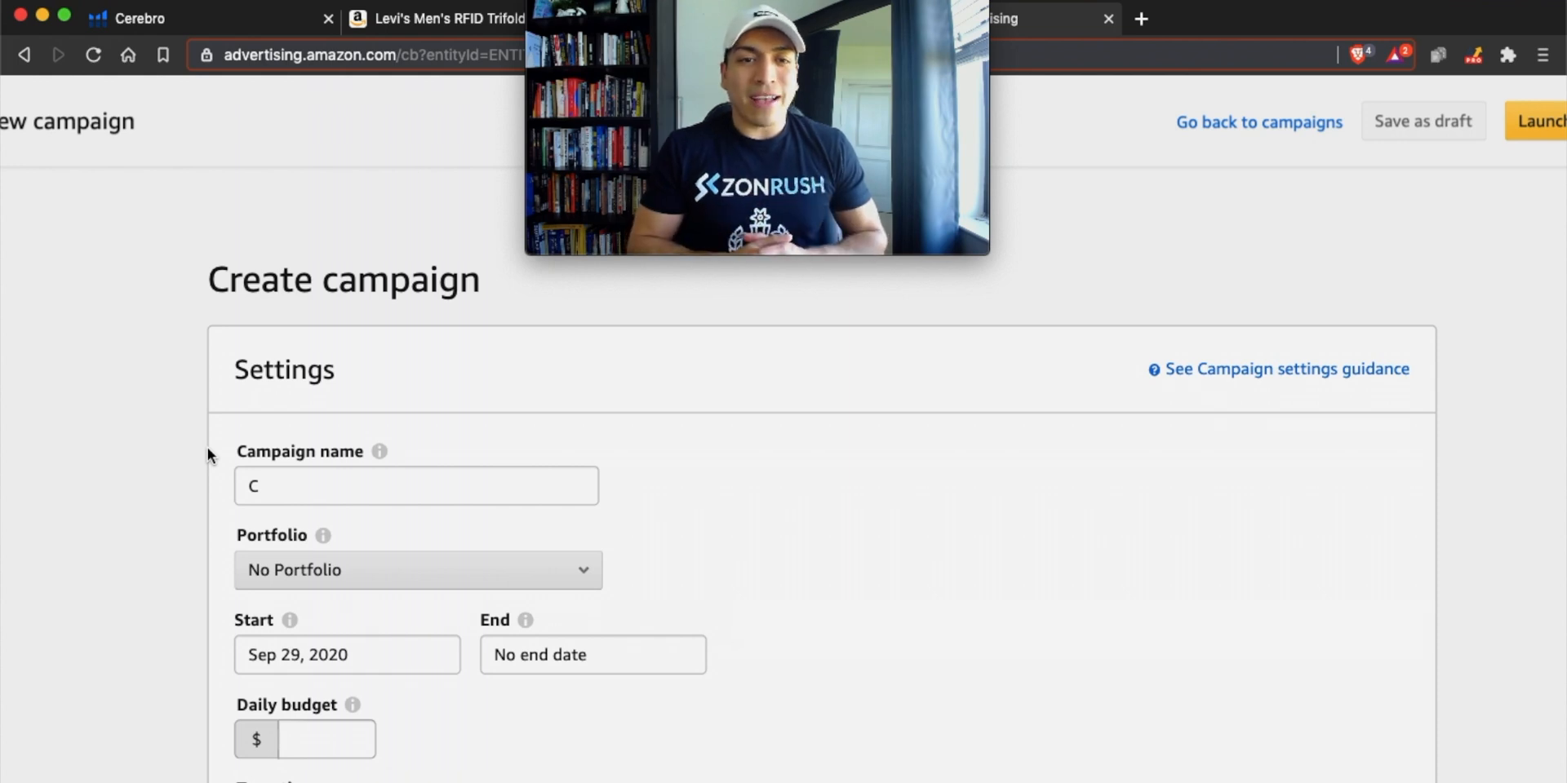
# In the Amazon Advertising campaign form, name the new campaign "Competitor Page One KWS".
pyautogui.click(333, 495)
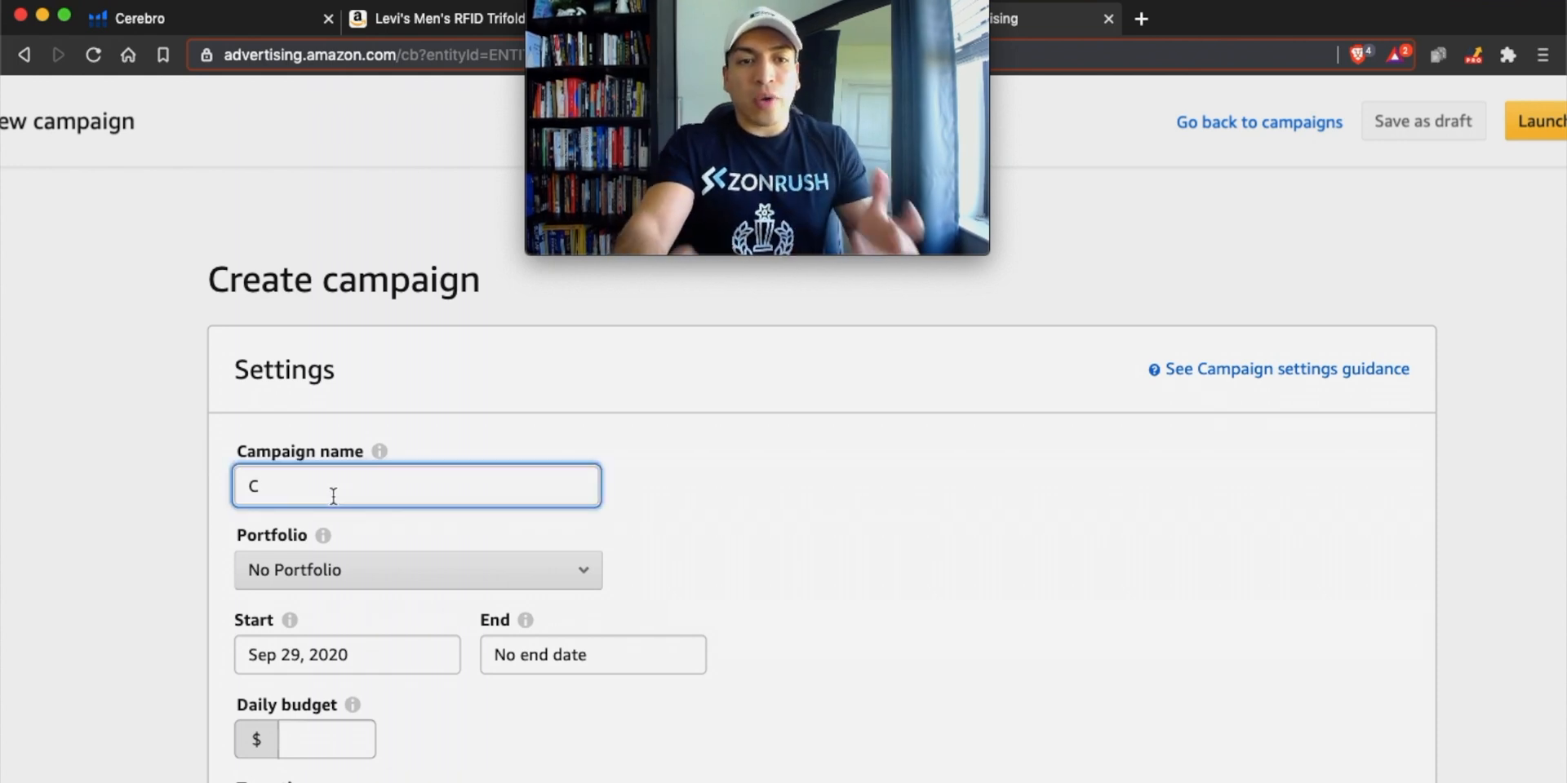
pyautogui.write('ompetitor ')
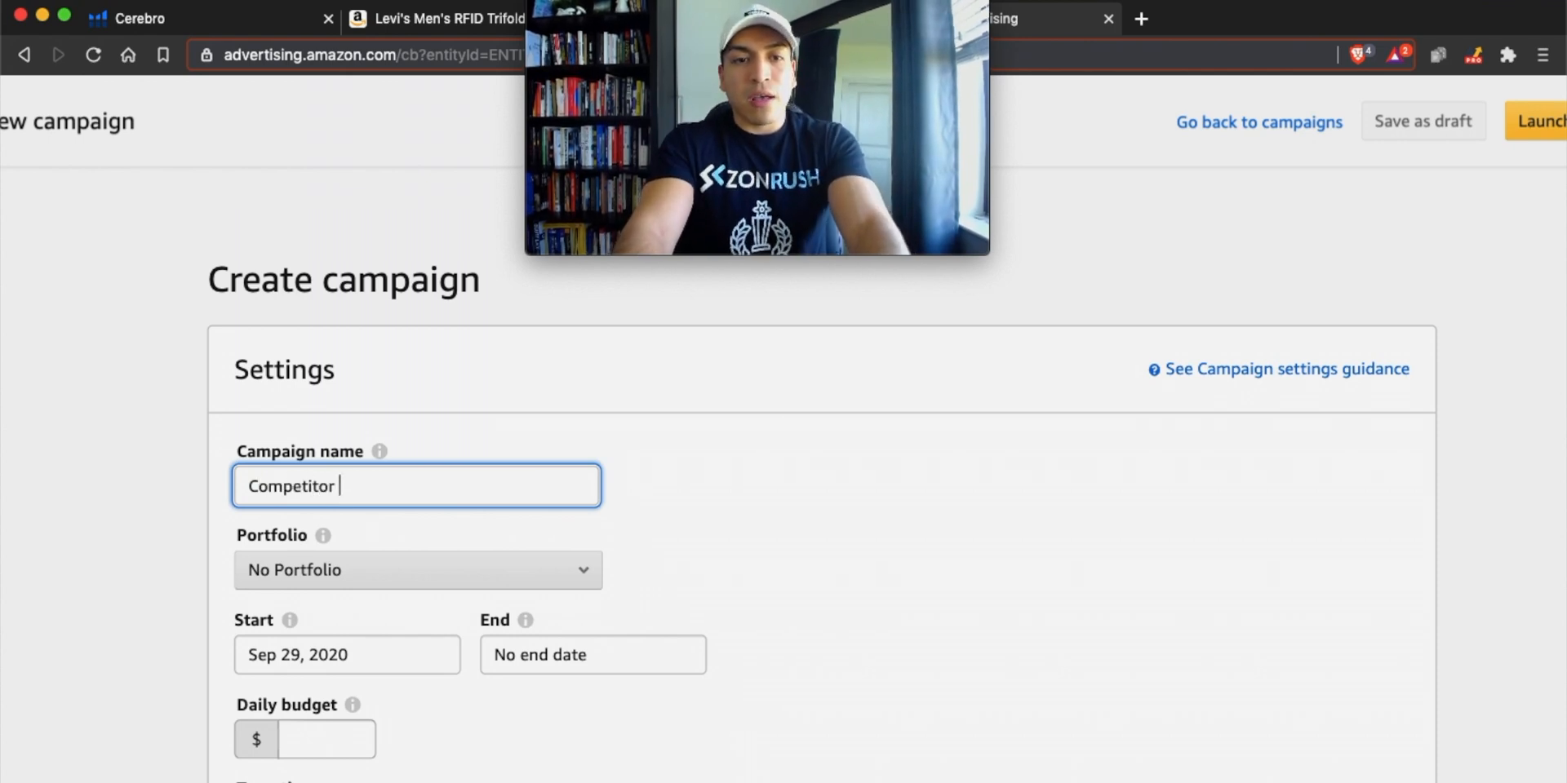
pyautogui.write('PAage')
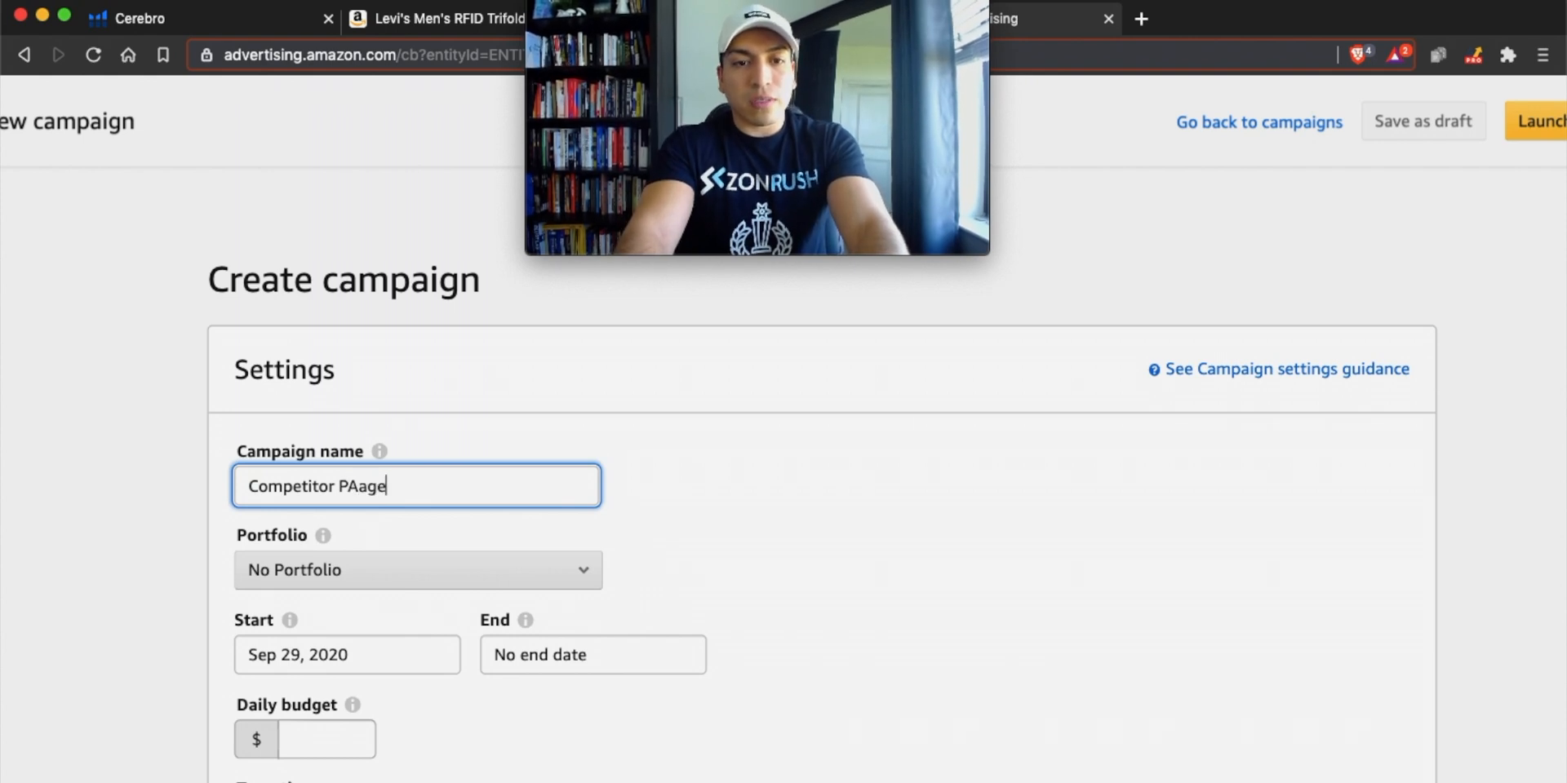
pyautogui.press('BackSpace')
pyautogui.press('BackSpace')
pyautogui.press('BackSpace')
pyautogui.press('BackSpace')
pyautogui.write('age One ')
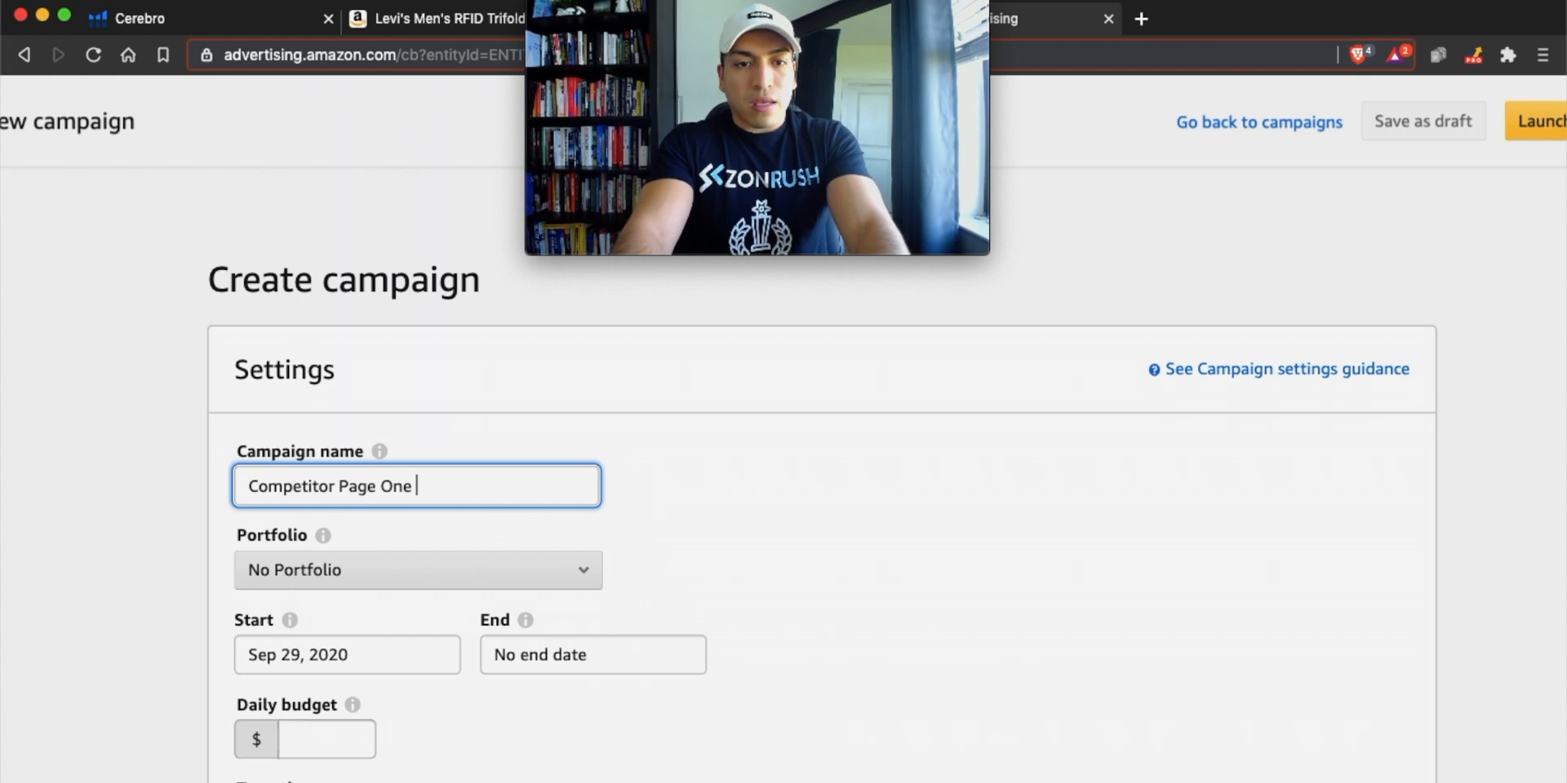
pyautogui.write('KWS')
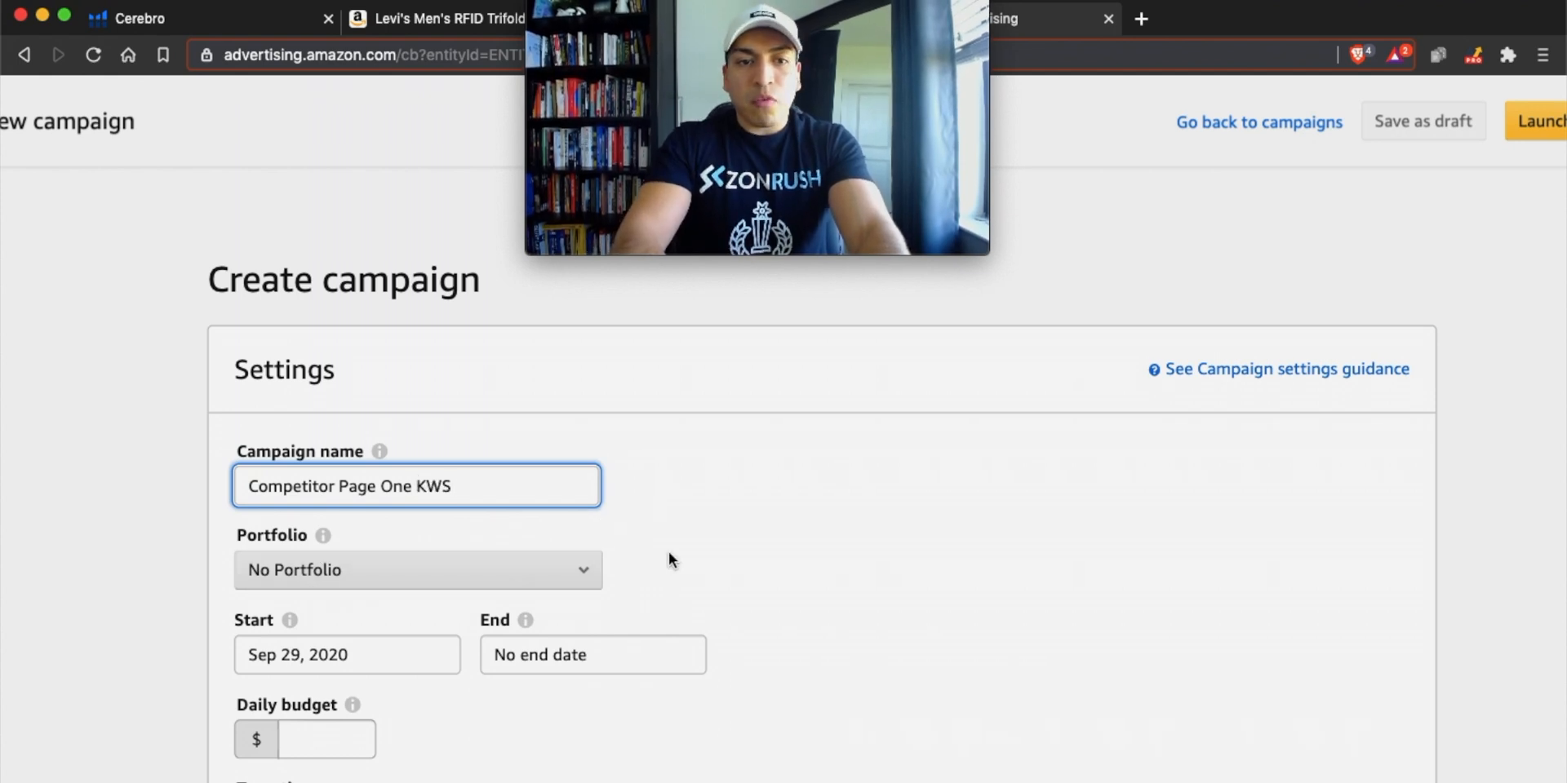
# Set the campaign's daily budget to $20.
pyautogui.scroll(-1, 489, 697)
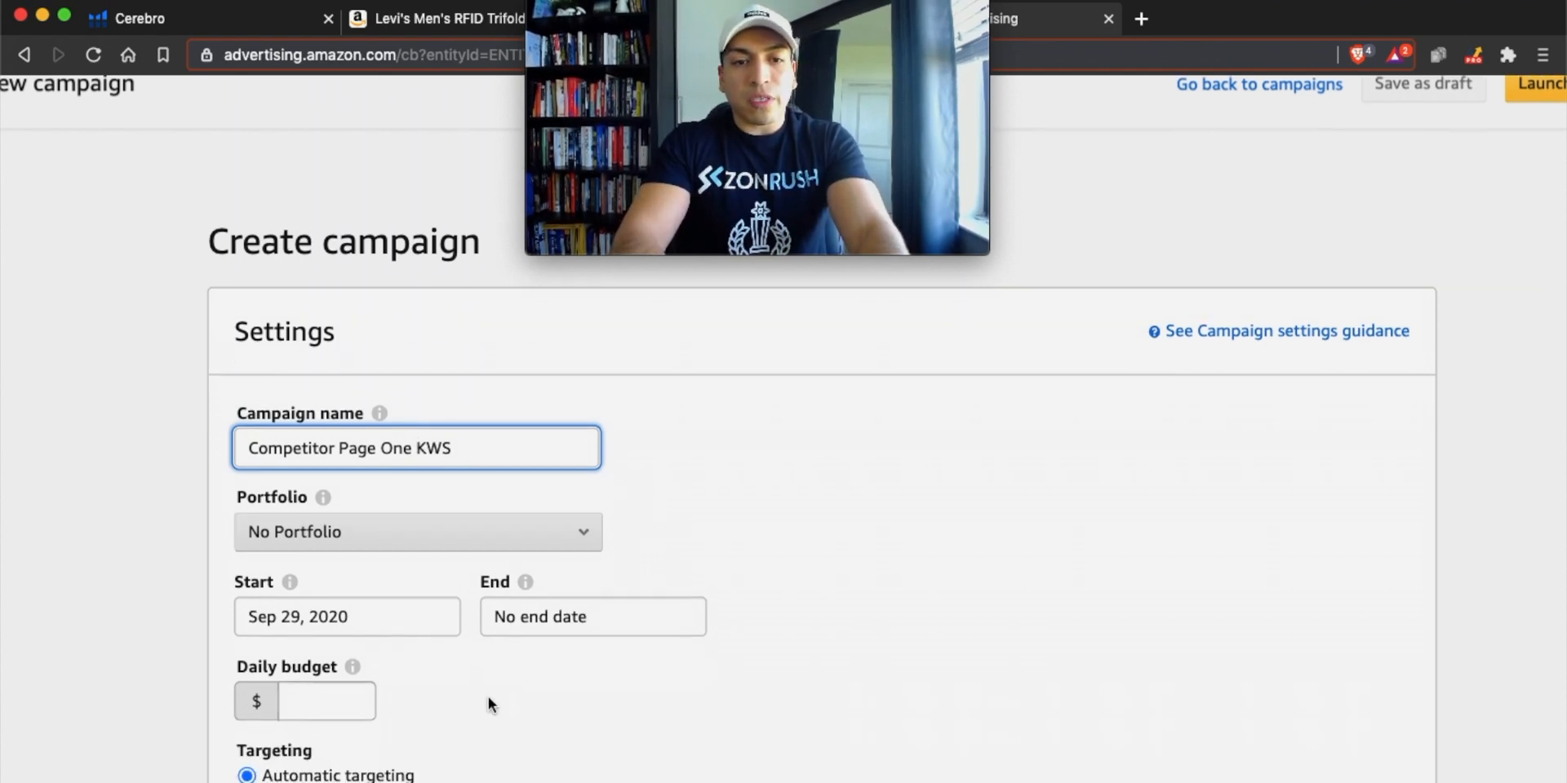
pyautogui.click(344, 699)
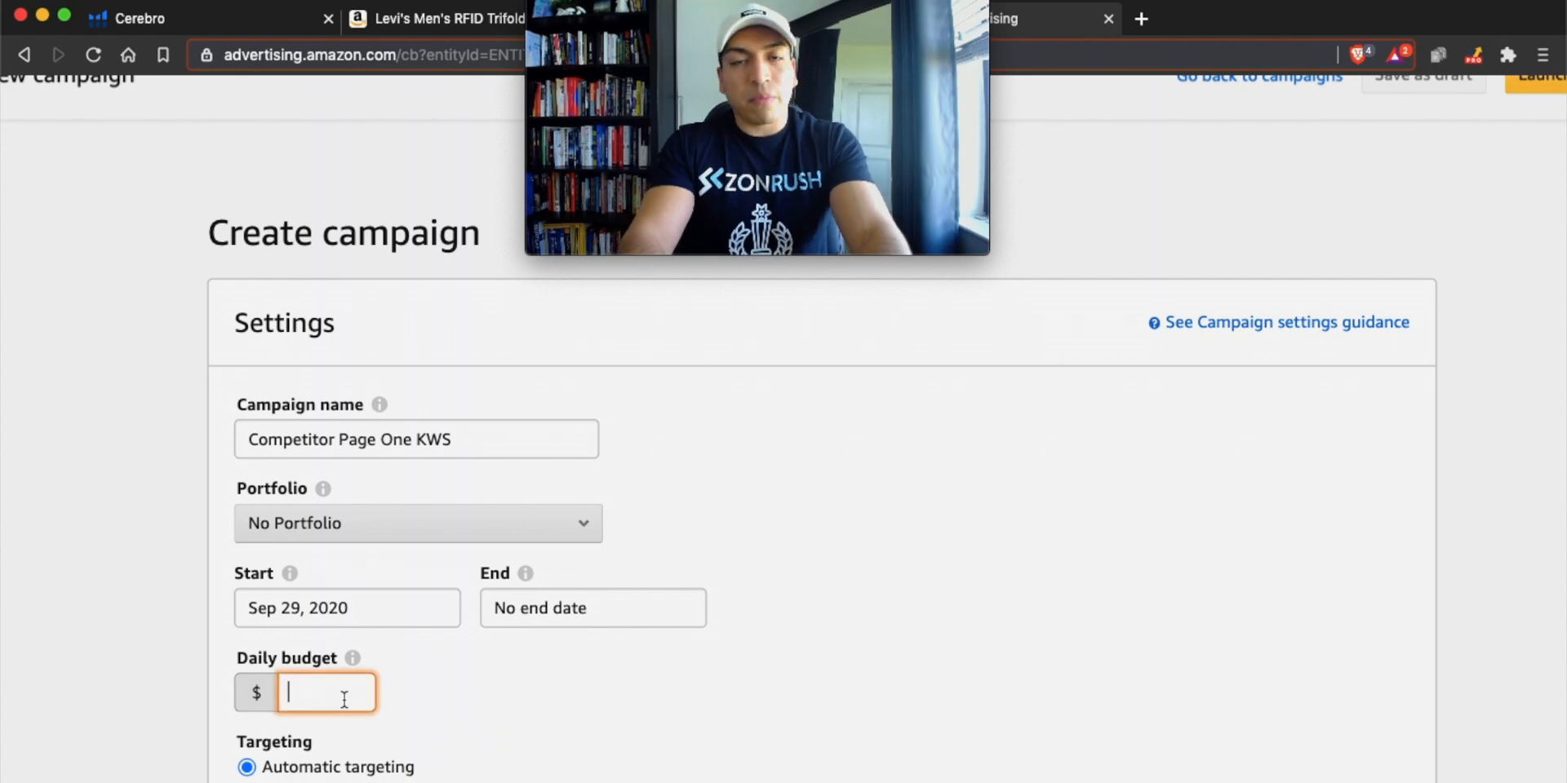
pyautogui.write('25')
pyautogui.press('BackSpace')
pyautogui.press('BackSpace')
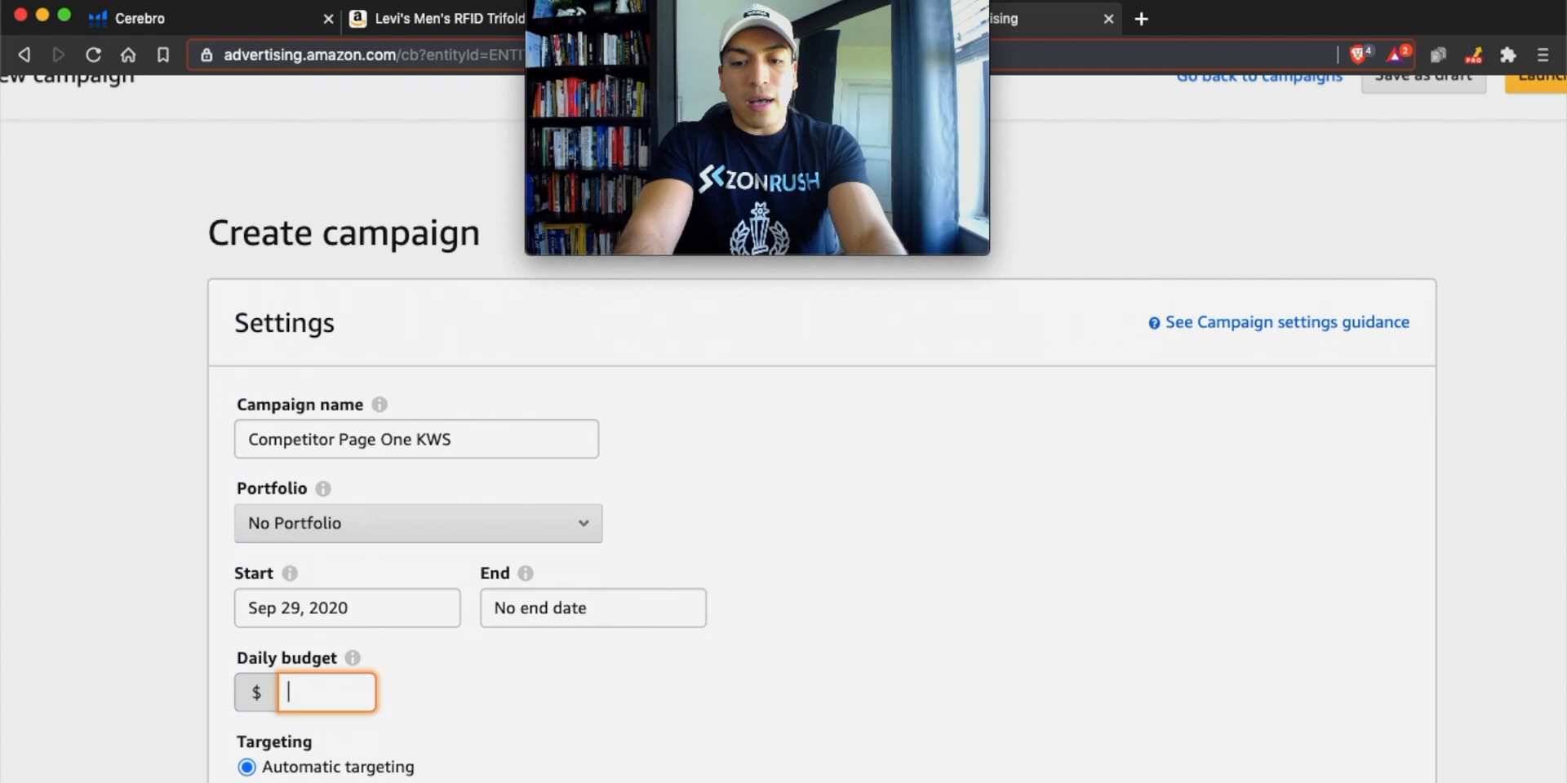
pyautogui.write('20')
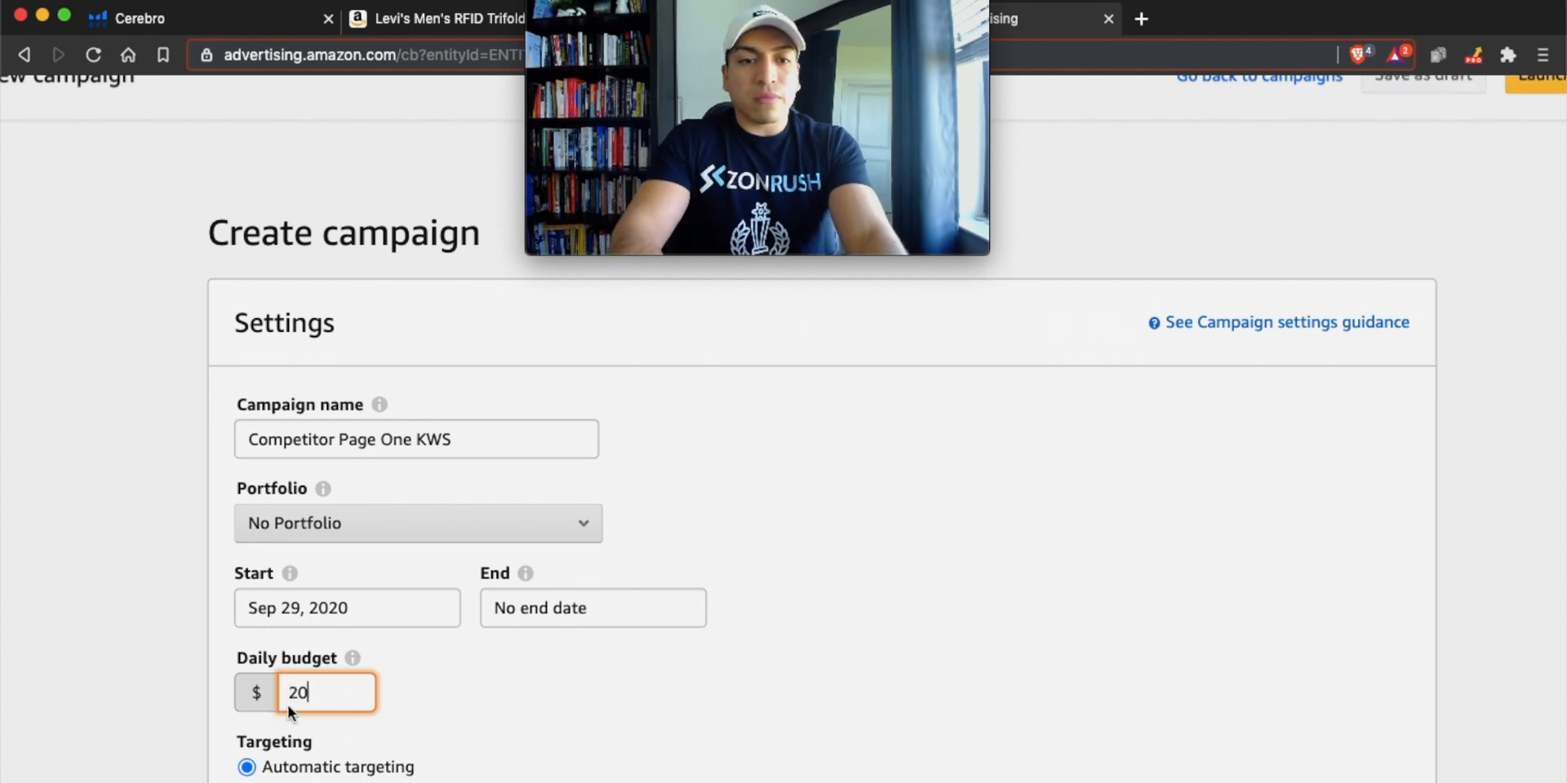
# Switch the campaign to manual targeting.
pyautogui.scroll(-2, 139, 682)
pyautogui.click(141, 683)
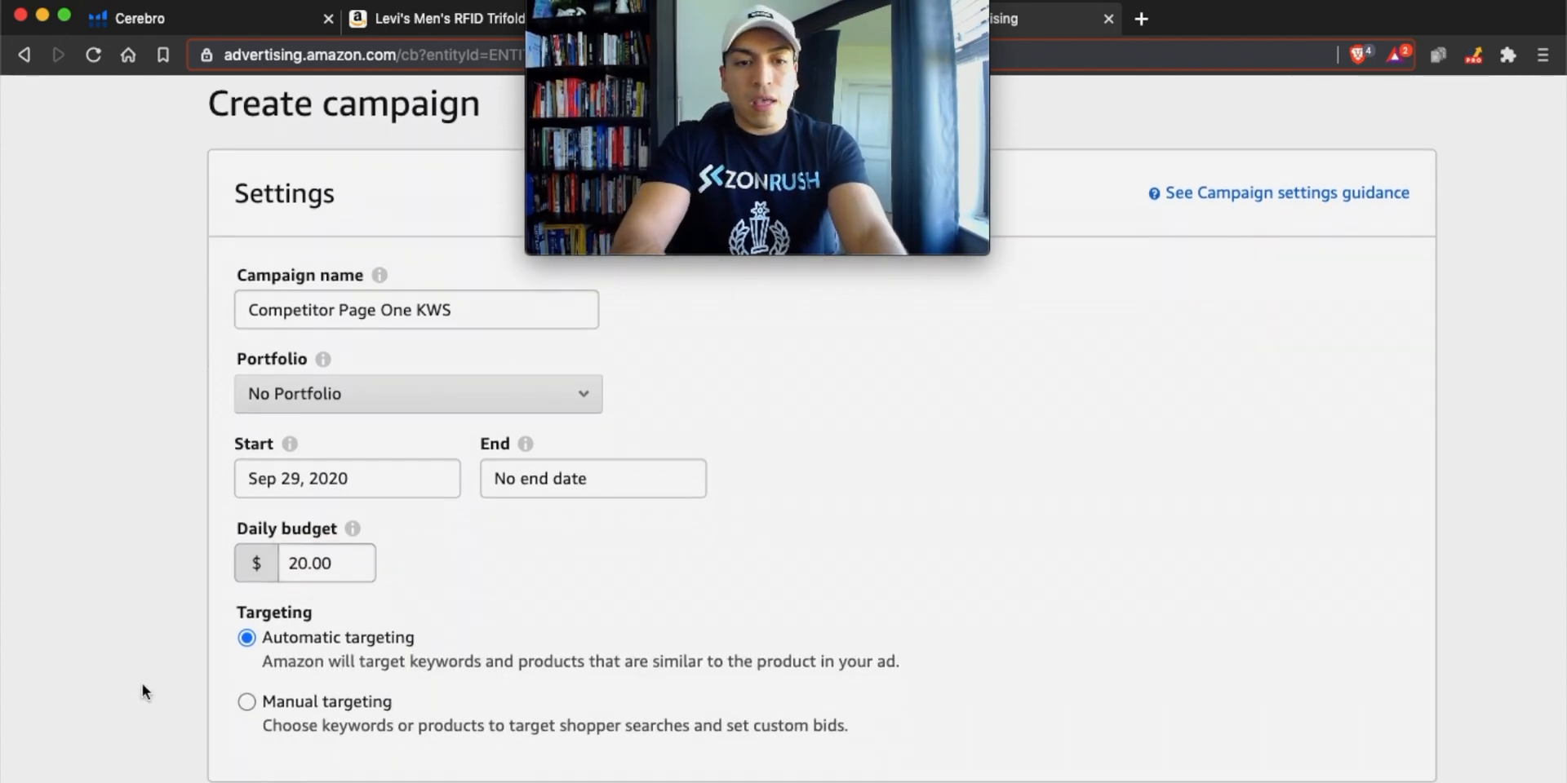
pyautogui.click(245, 704)
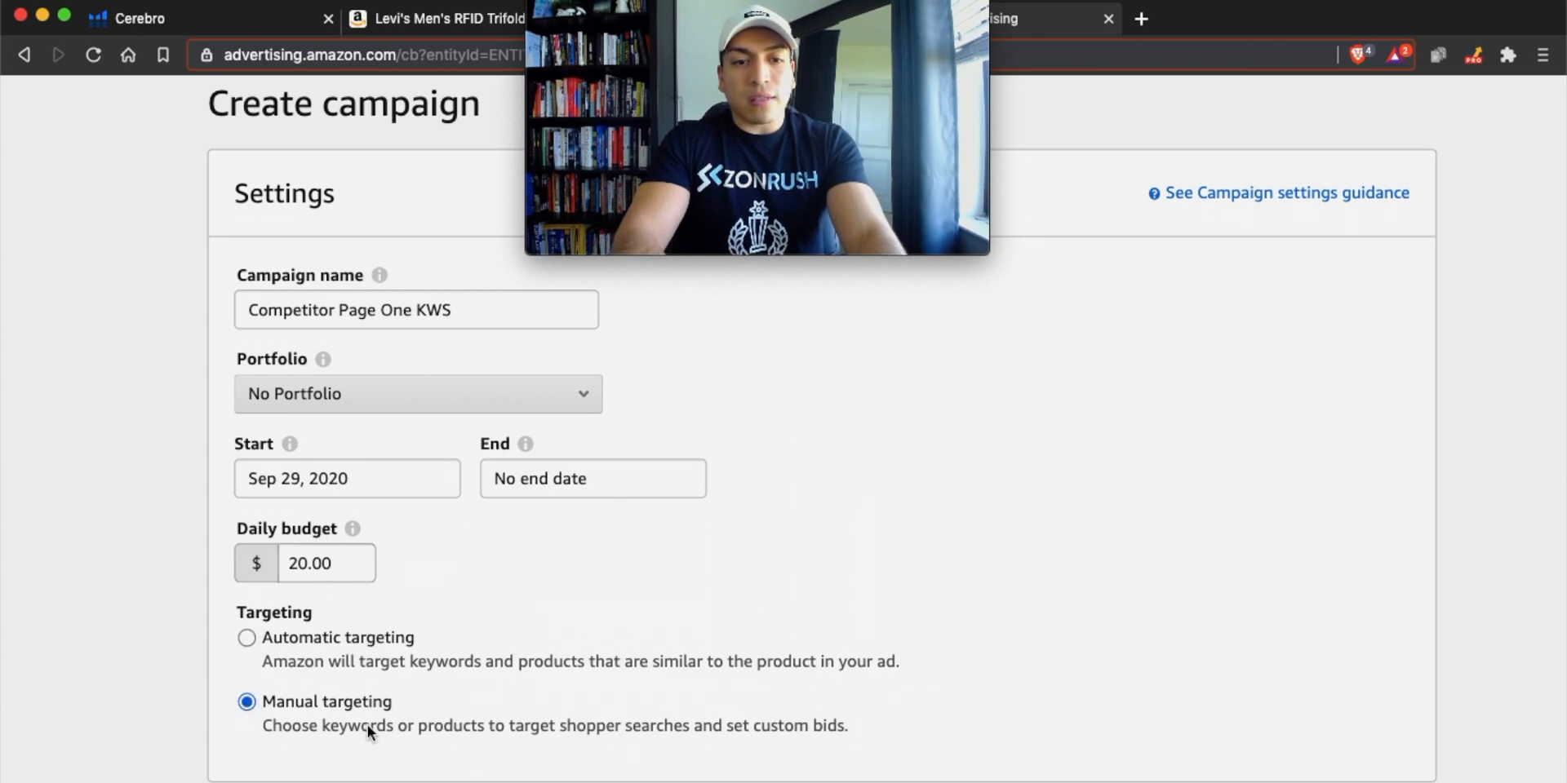
# Use the "Dynamic bids - down only" bidding strategy and choose keyword targeting for the campaign.
pyautogui.scroll(-4, 364, 645)
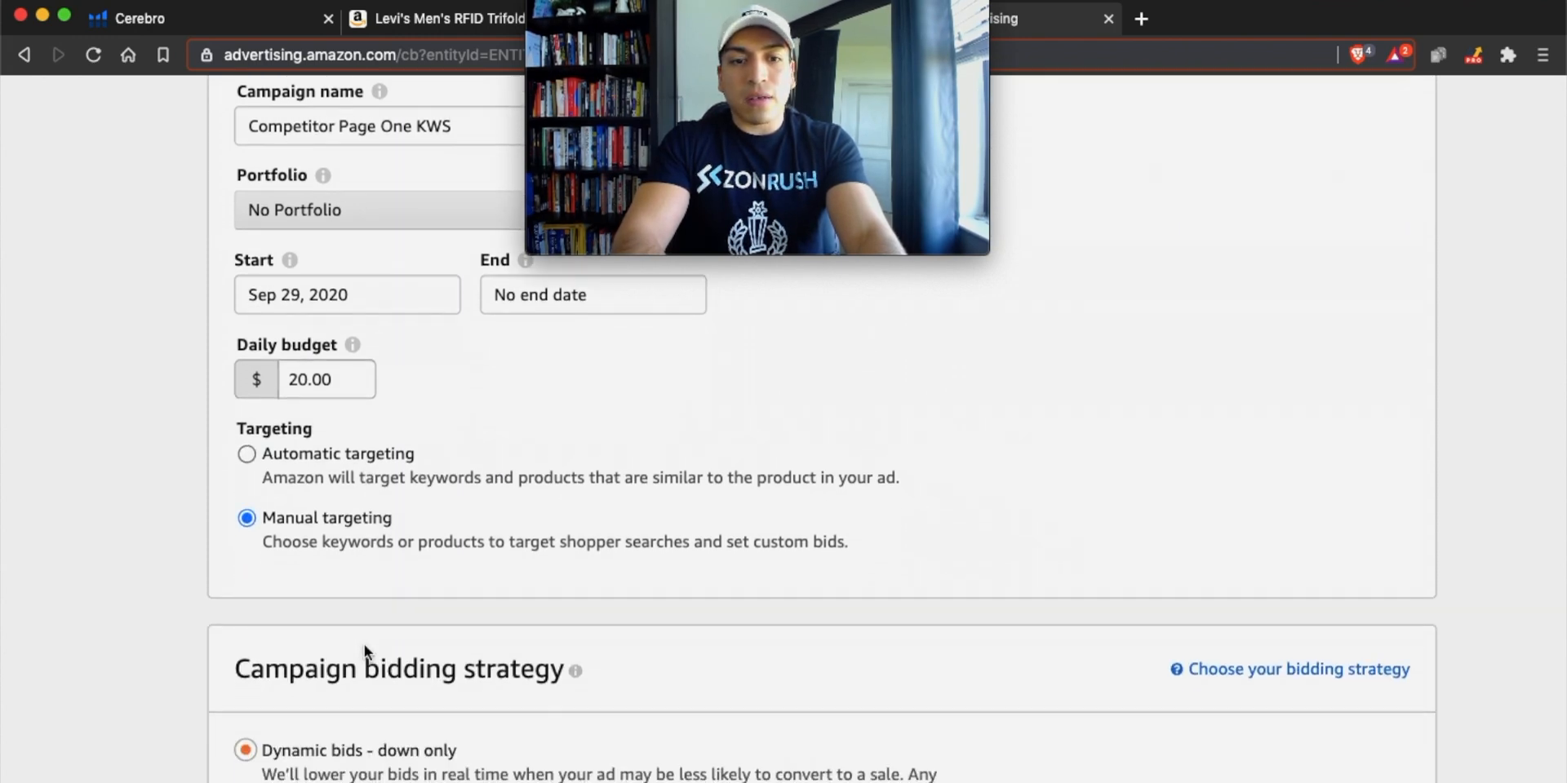
pyautogui.scroll(-1, 364, 644)
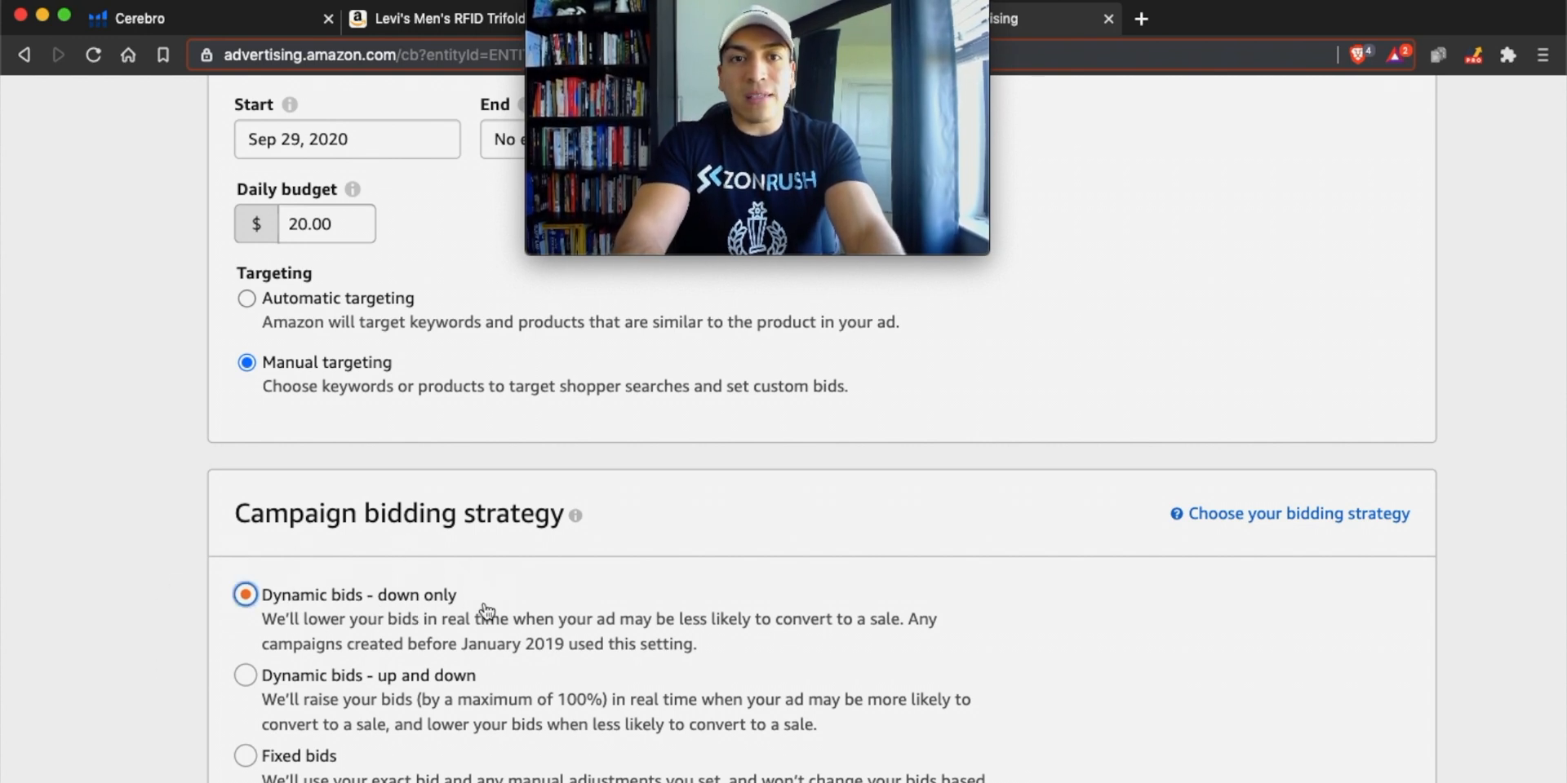
pyautogui.scroll(-4, 487, 611)
pyautogui.scroll(-5, 488, 611)
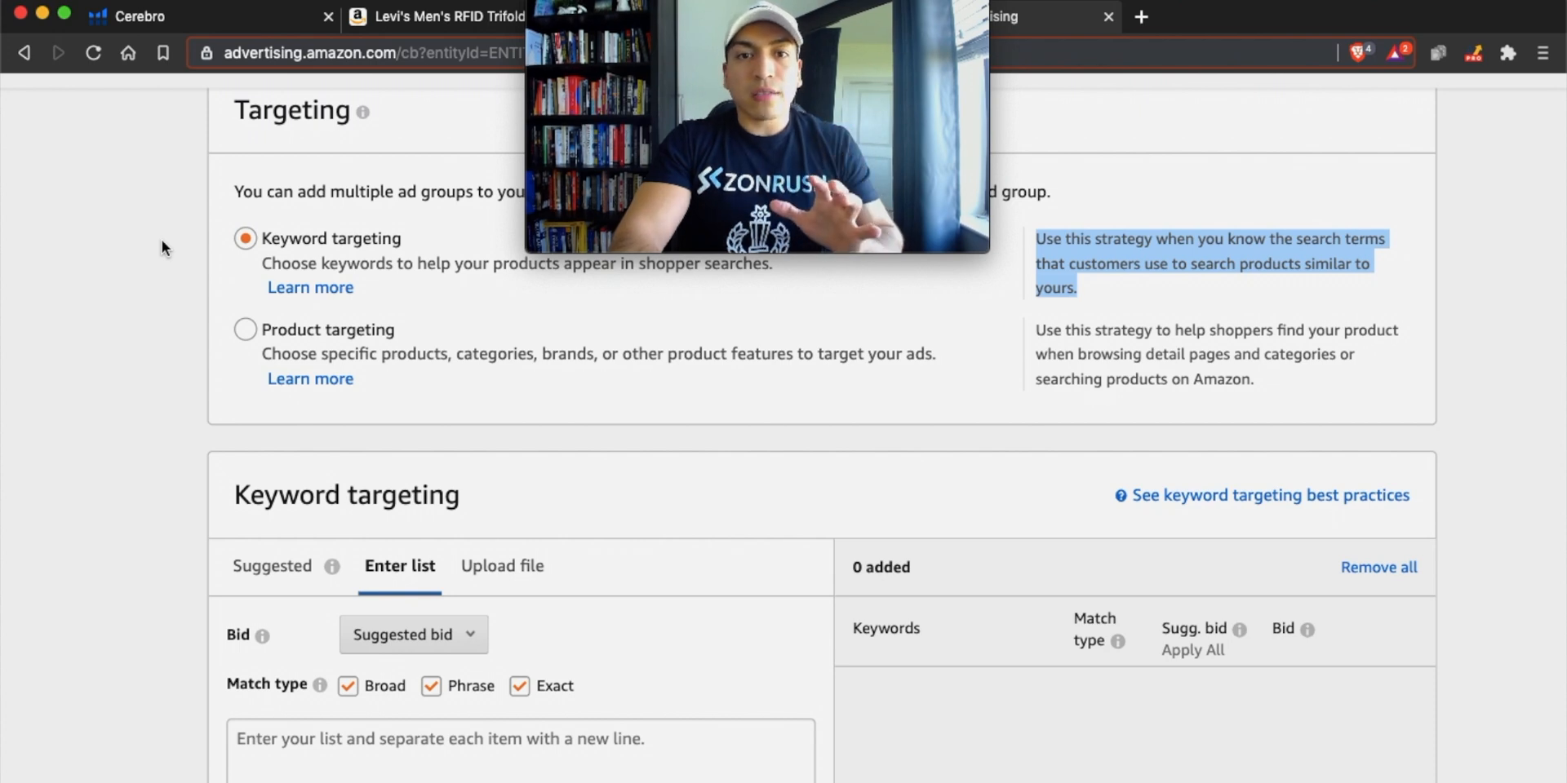
pyautogui.click(278, 249)
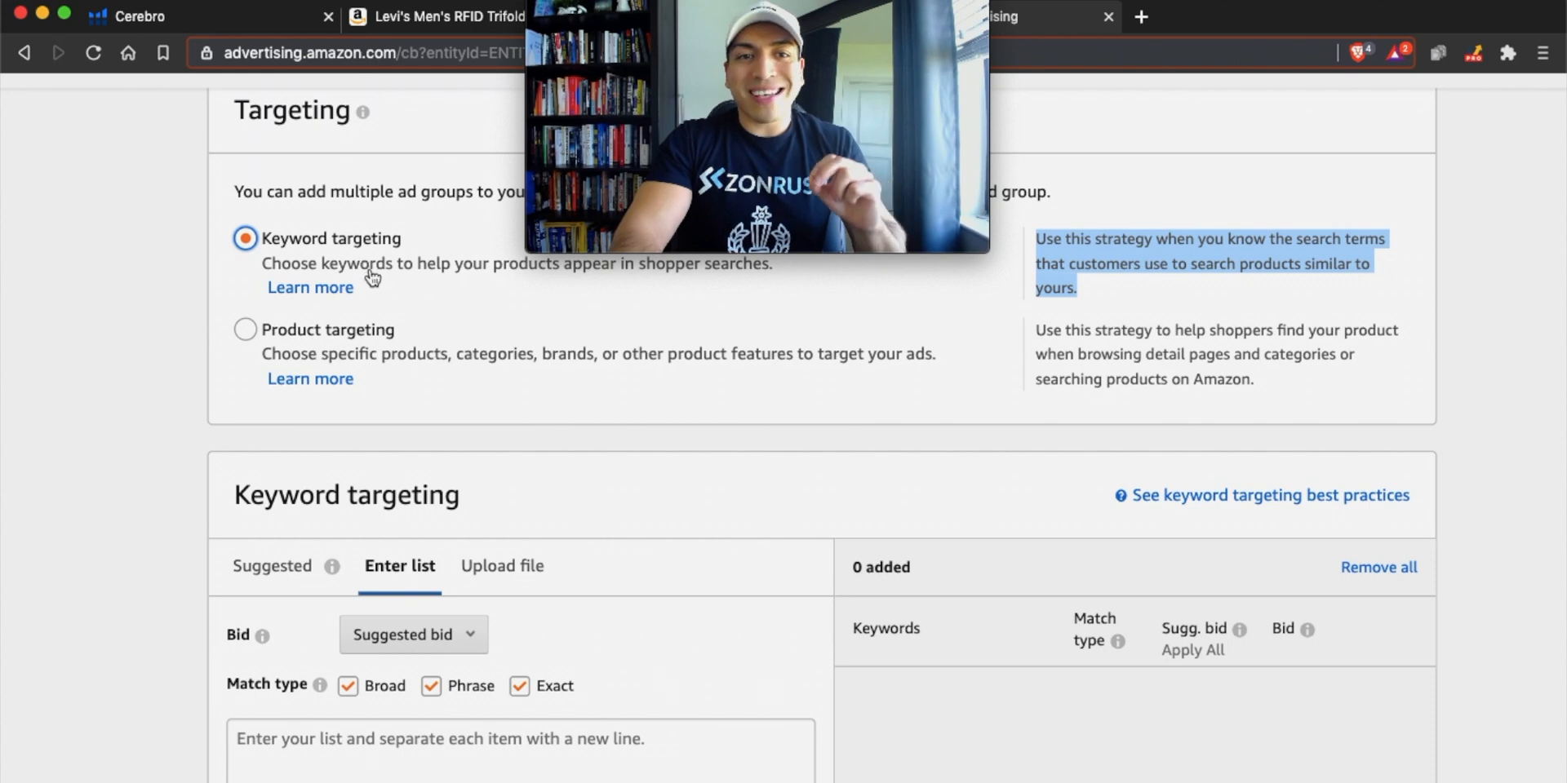
# Paste the copied competitor keywords into the keyword targeting list and exclude the Phrase match type.
pyautogui.scroll(-3, 371, 278)
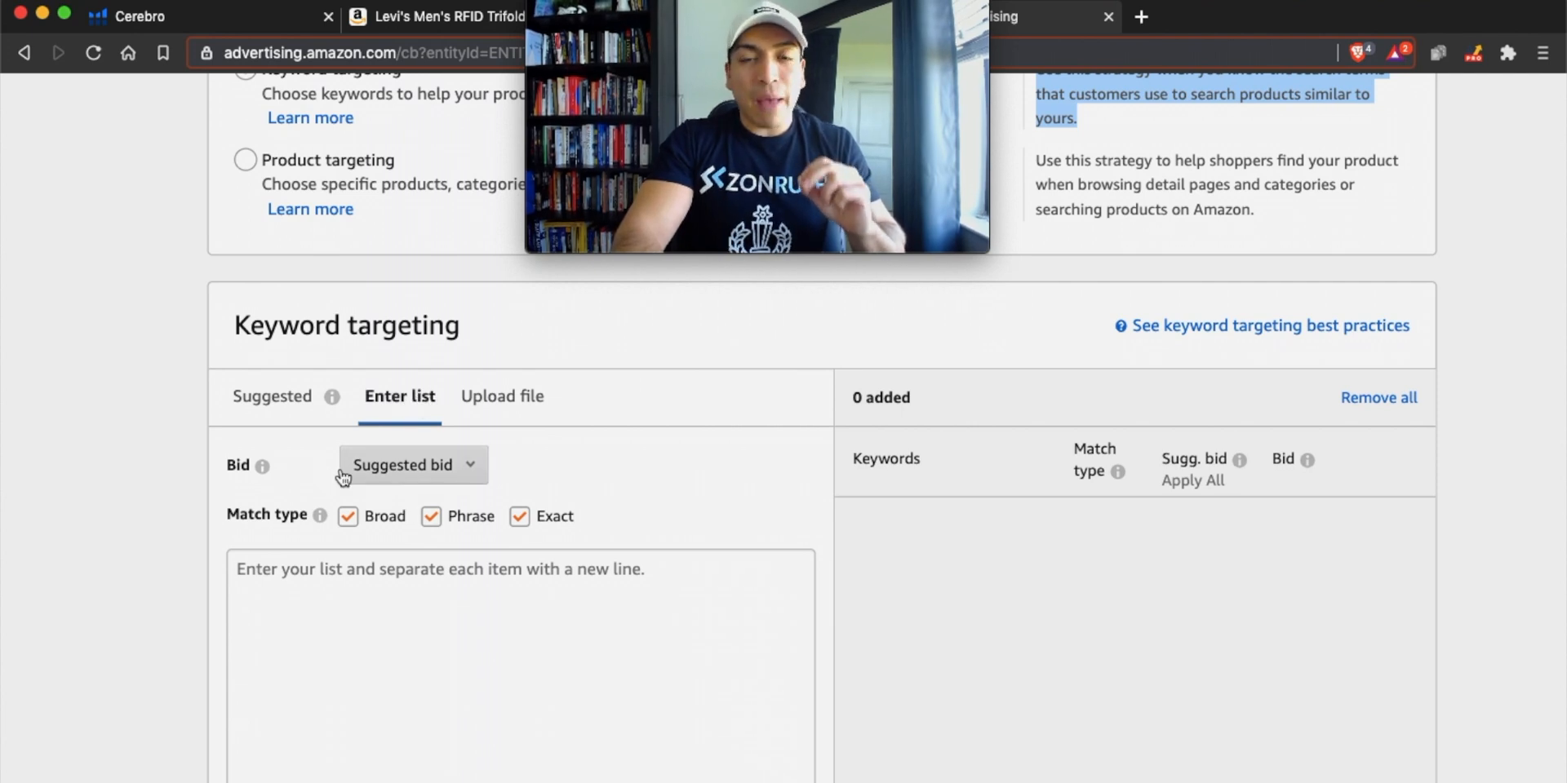
pyautogui.click(358, 609)
pyautogui.press('super+v')
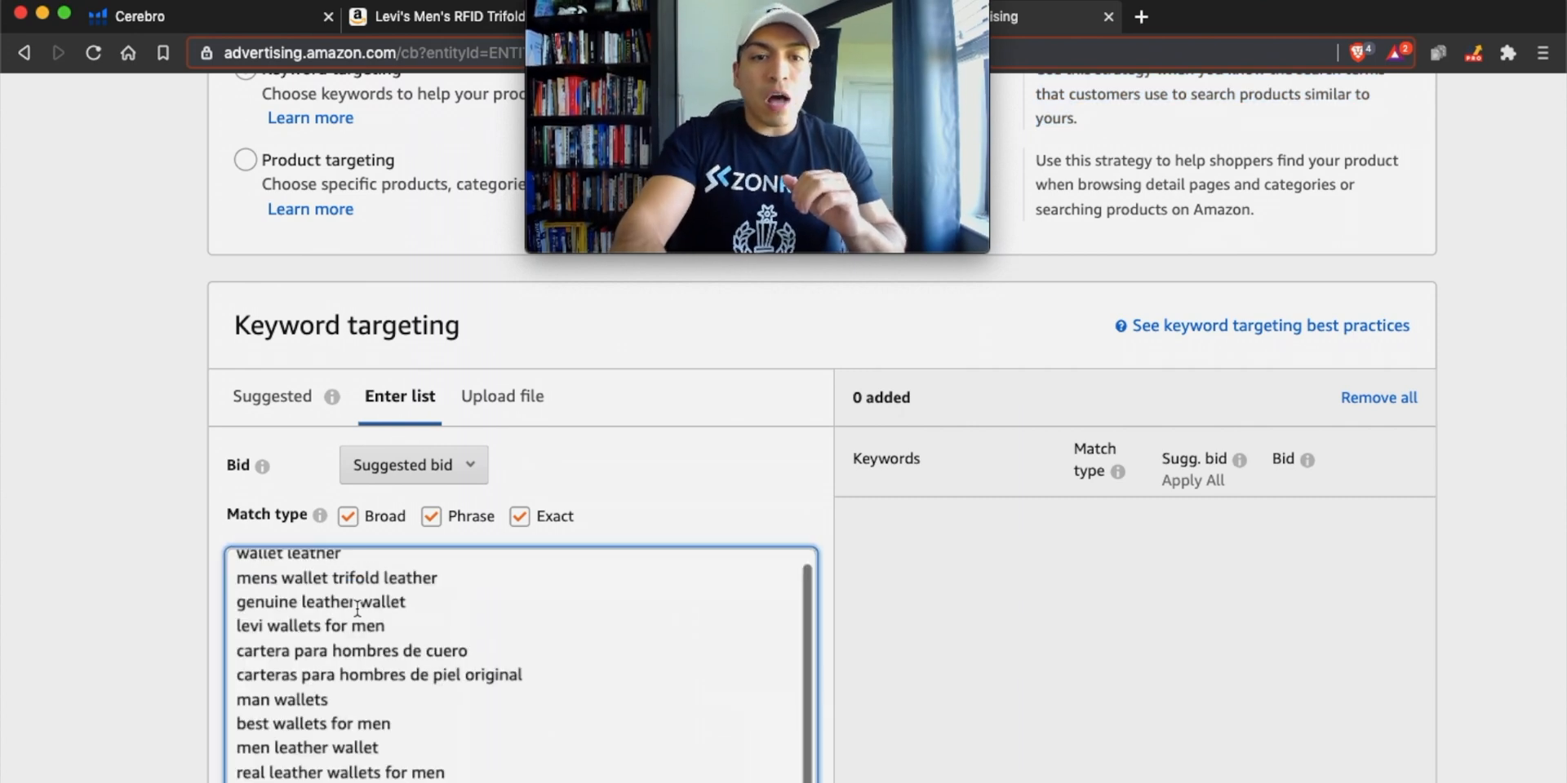
pyautogui.scroll(1, 358, 609)
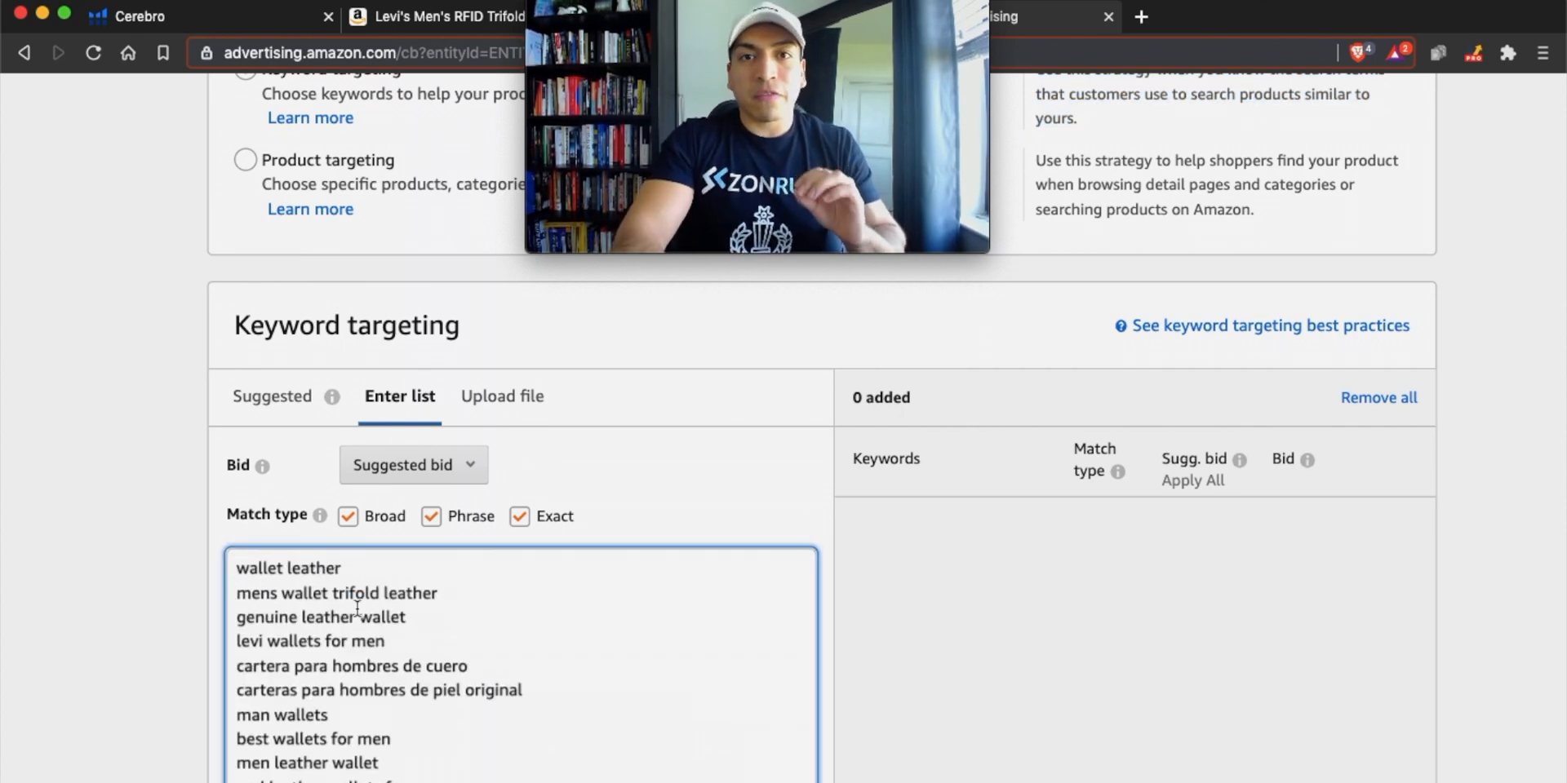
pyautogui.click(431, 517)
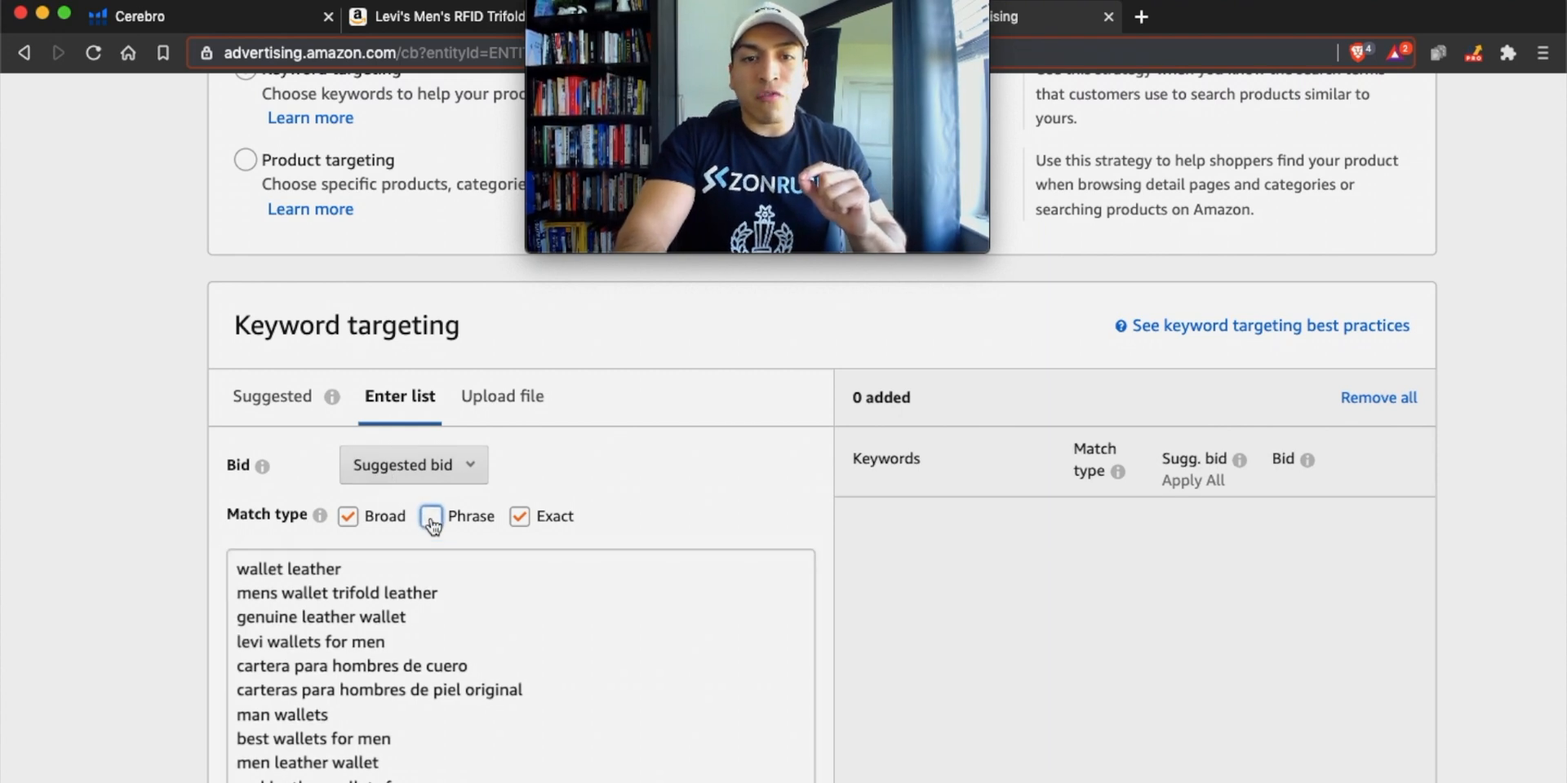
# Exclude the Exact match type, leaving Broad as the only match type for the entered keyword list.
pyautogui.click(519, 517)
pyautogui.moveTo(319, 515)
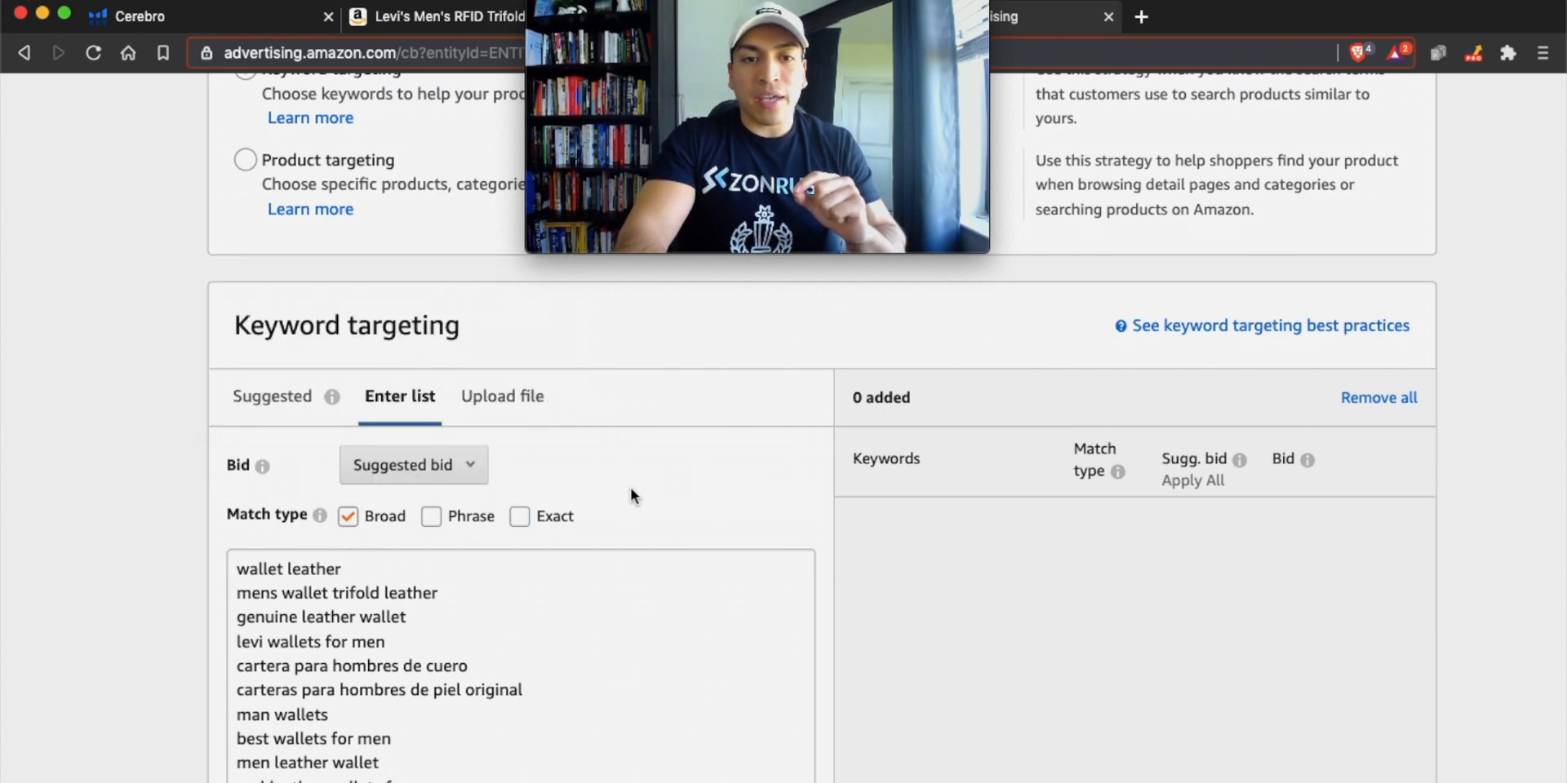
pyautogui.scroll(-3, 633, 490)
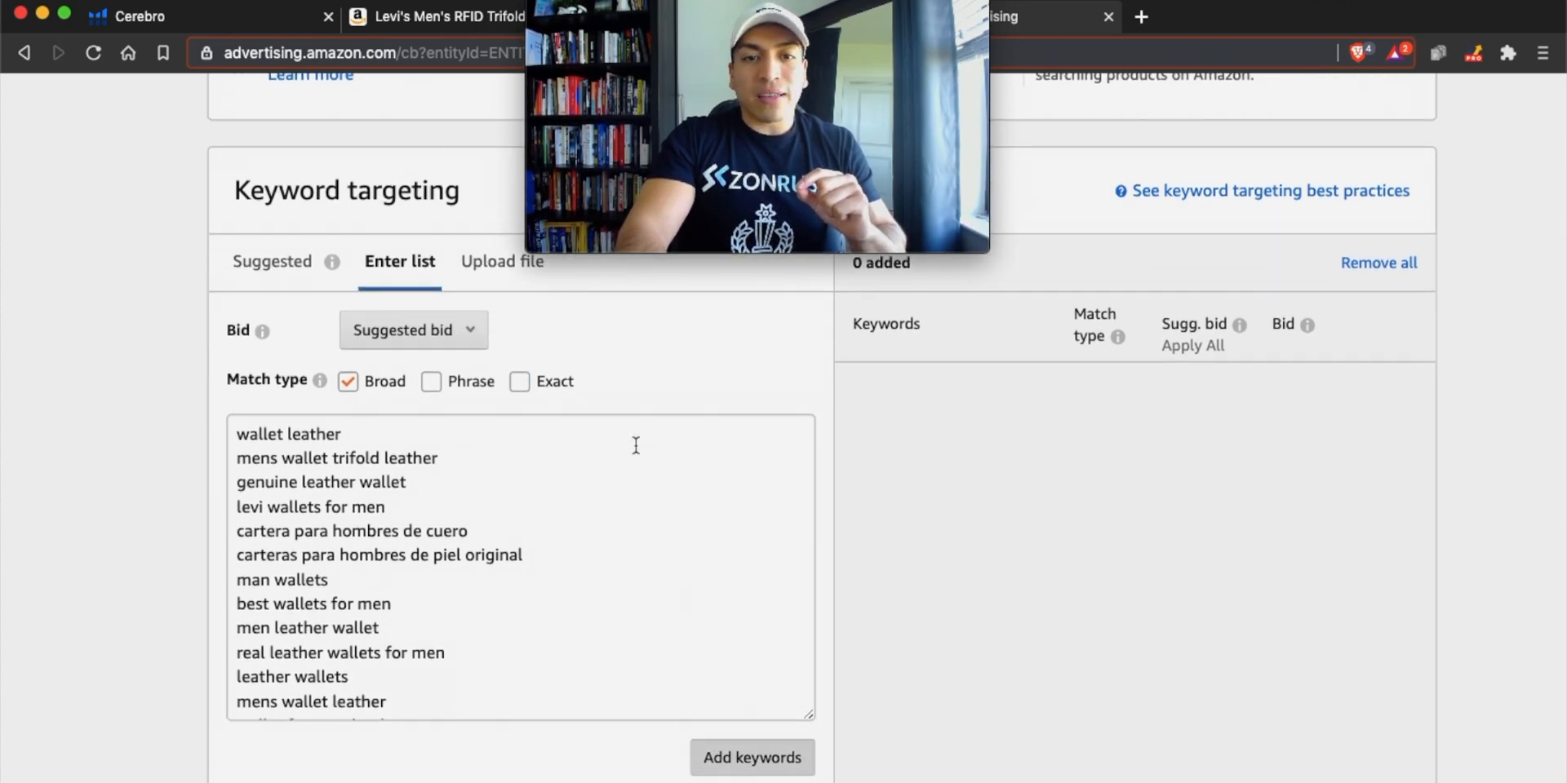
pyautogui.scroll(2, 635, 446)
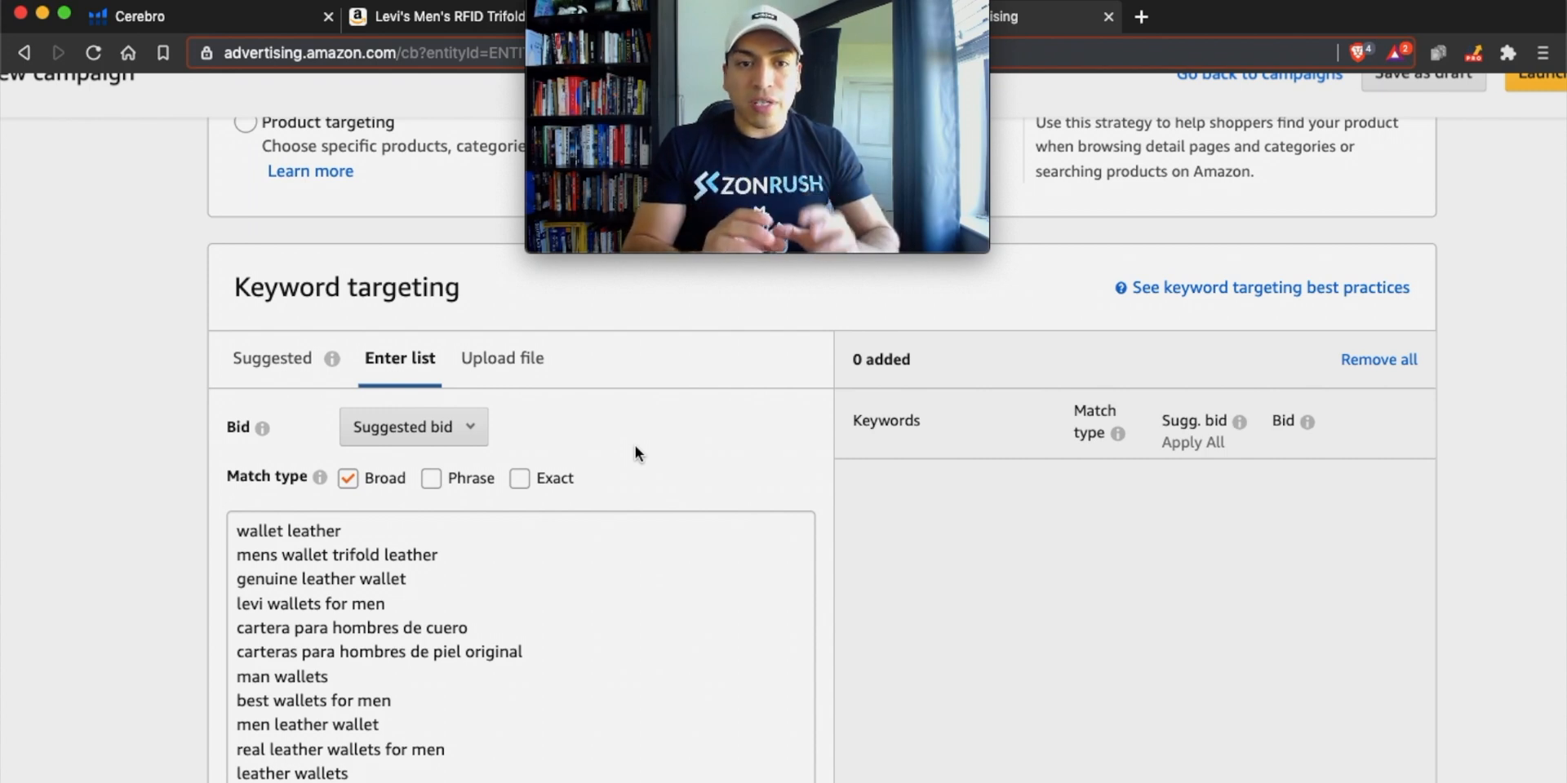
# Try Phrase as the only match type for the entered keywords, and settle on Exact alone.
pyautogui.click(348, 479)
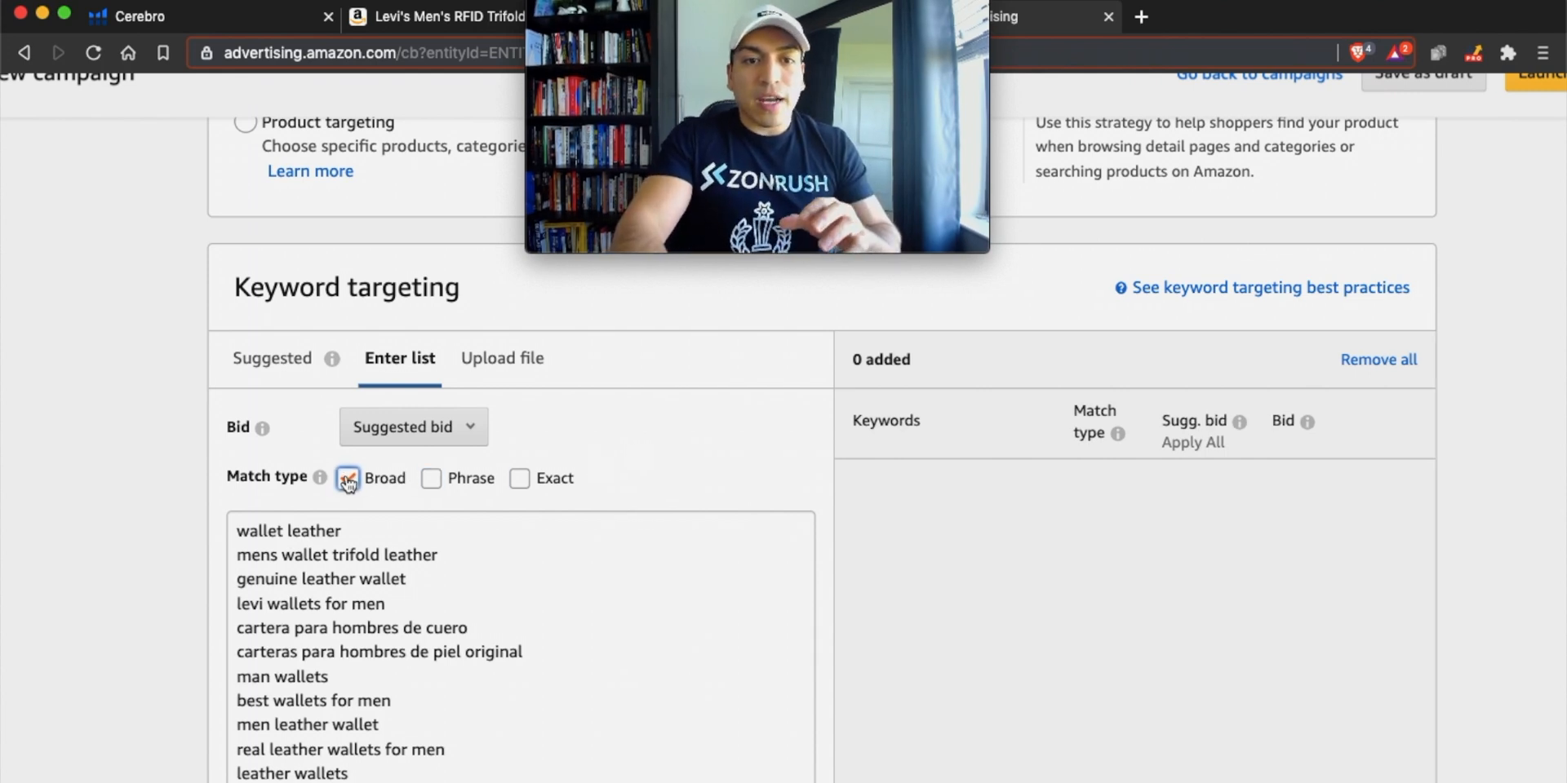
pyautogui.click(432, 480)
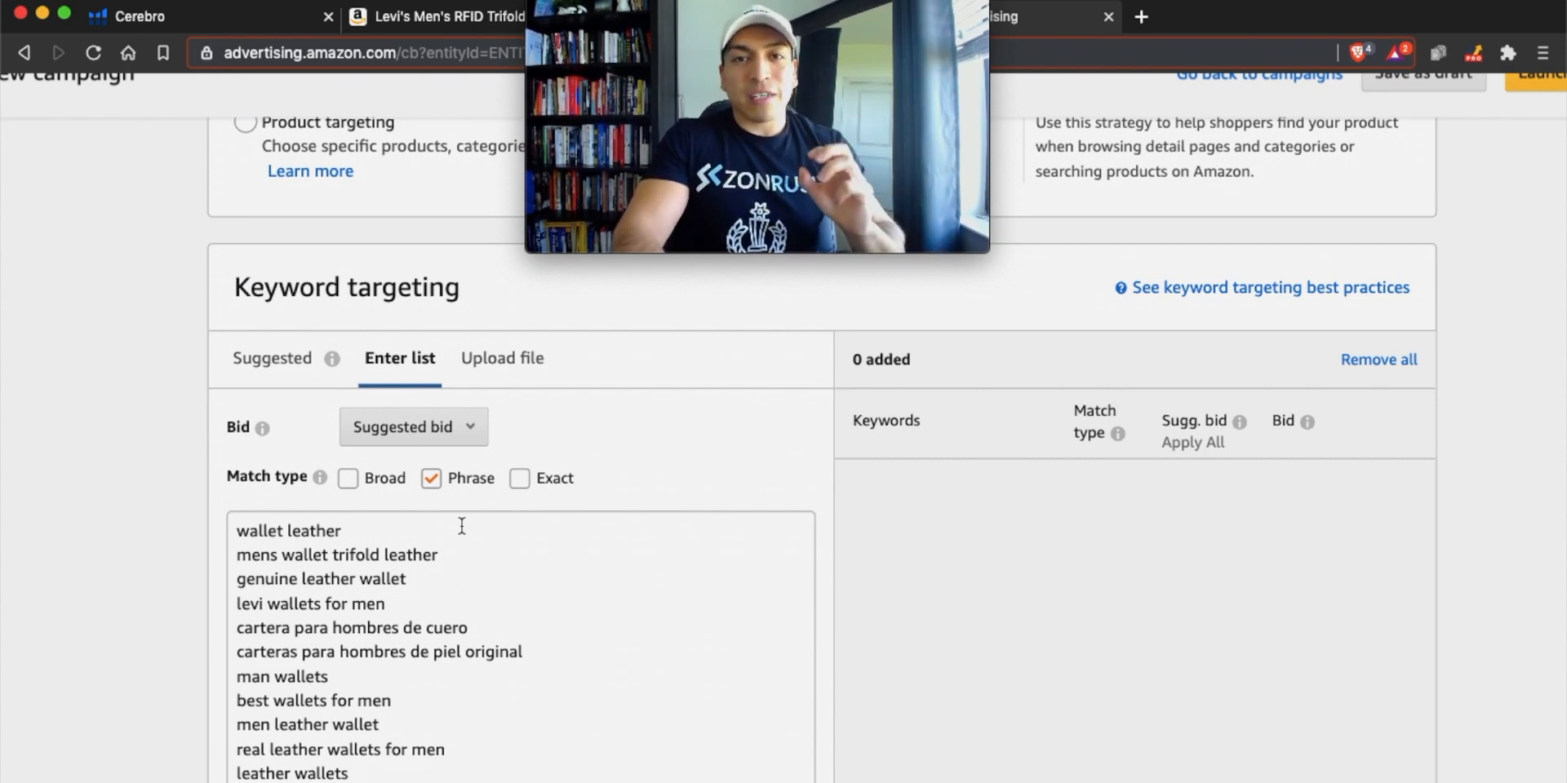
pyautogui.click(431, 478)
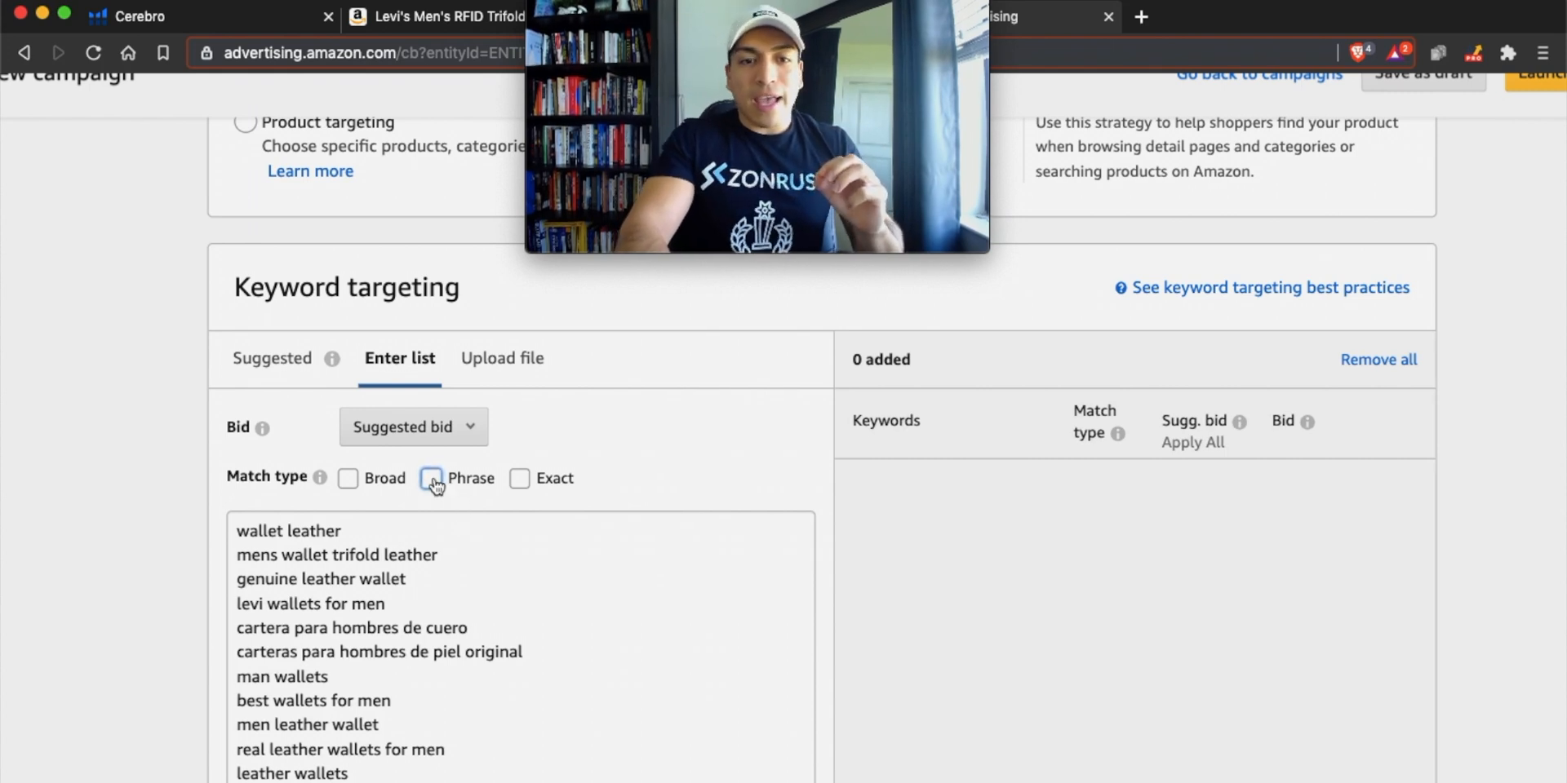
pyautogui.click(520, 478)
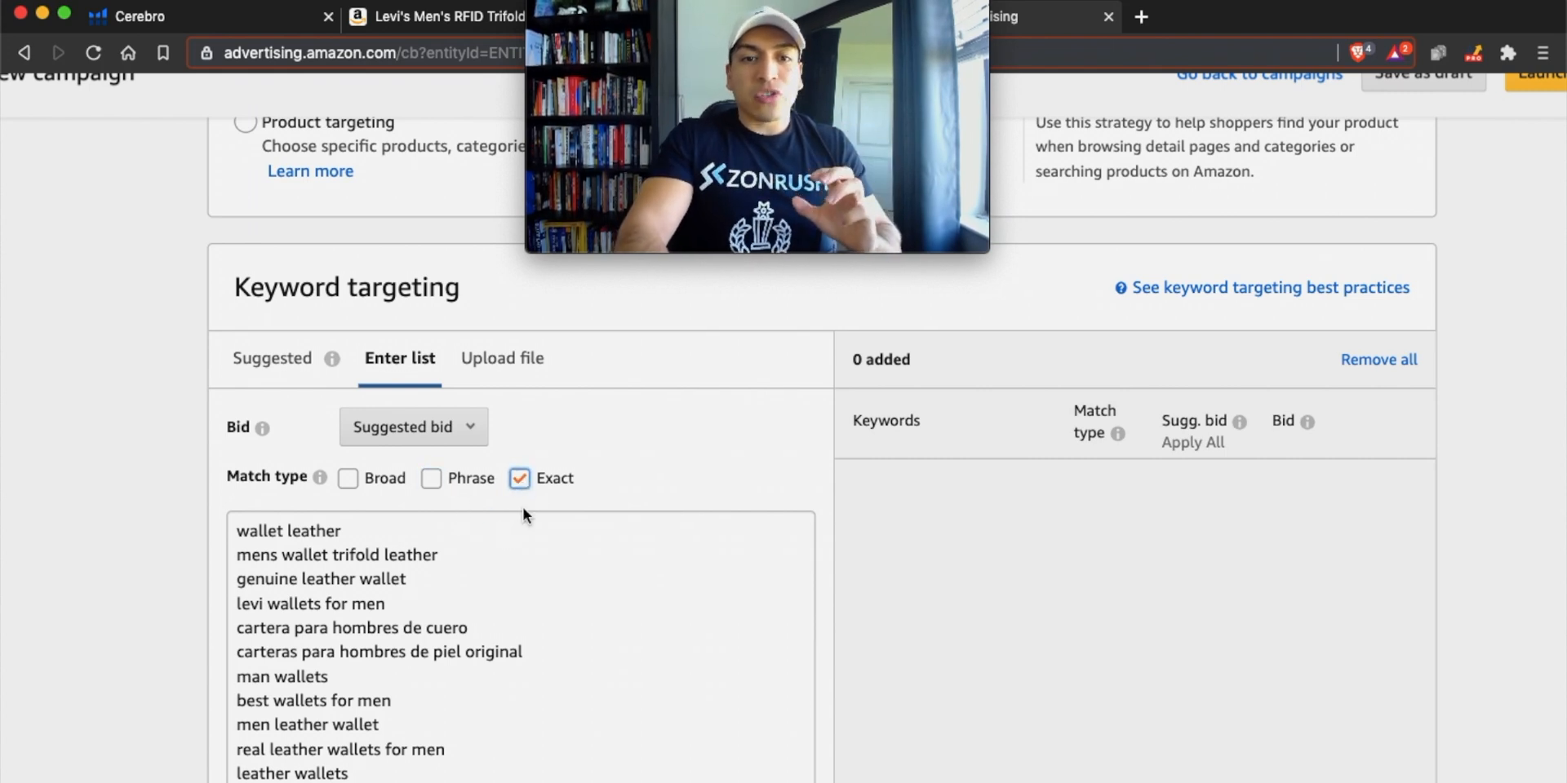